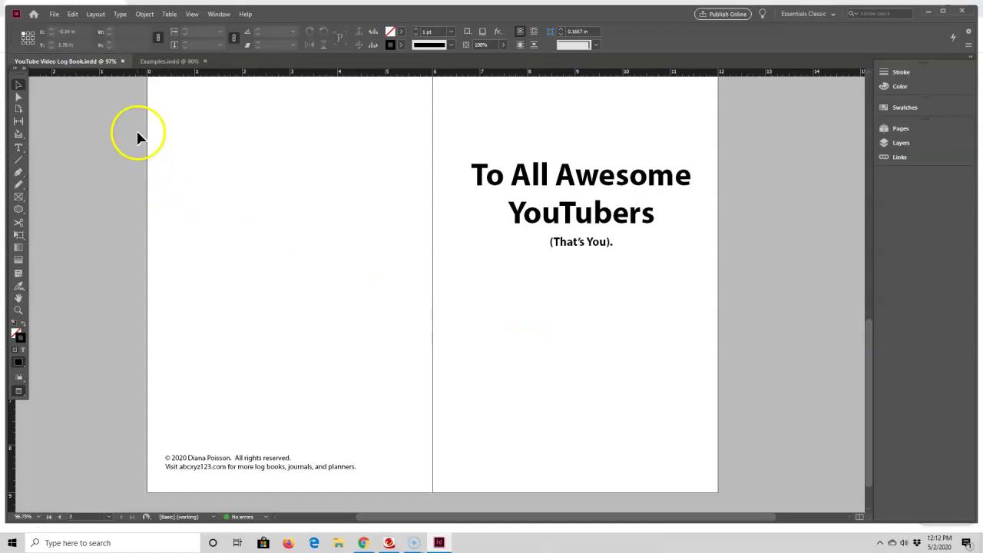
Inspect the example NOTES layout's heading and lined frames, then return to the log book.
{"action": "left_click", "coordinate": [161, 61]}
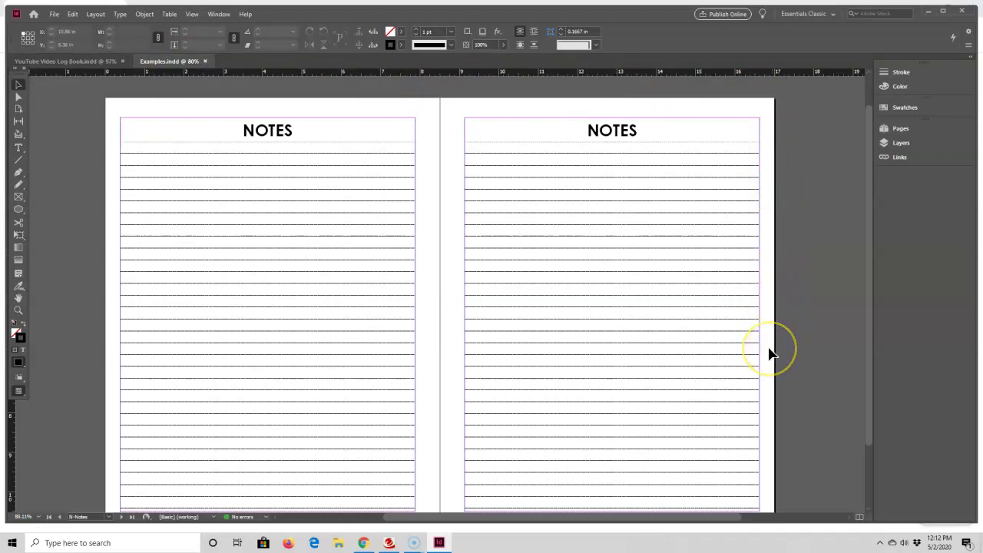
{"action": "left_click", "coordinate": [716, 130]}
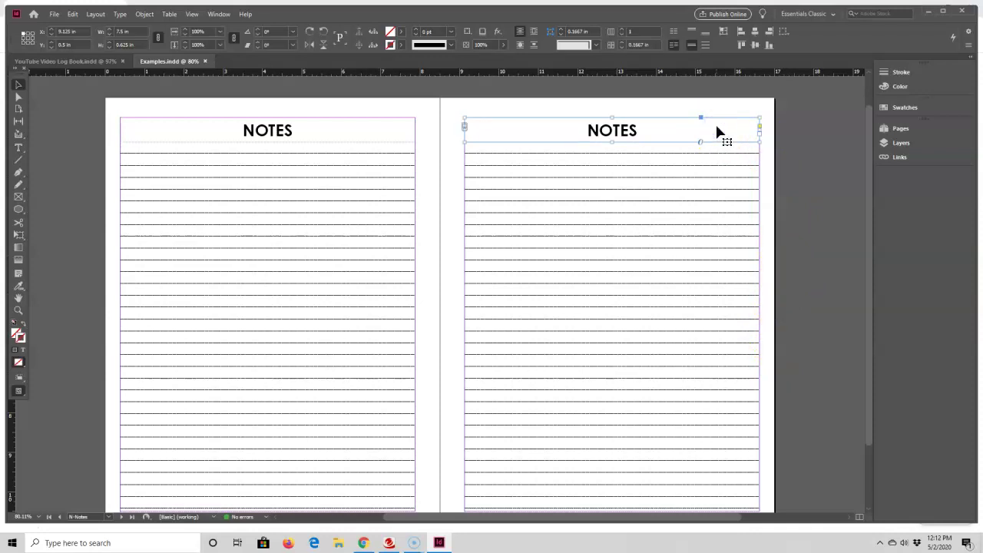
{"action": "left_click", "coordinate": [726, 161]}
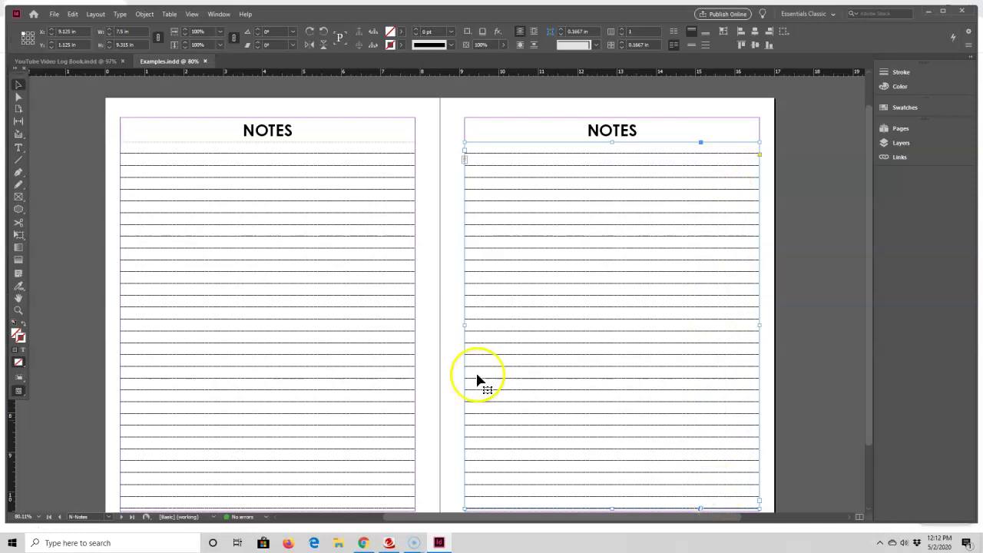
{"action": "left_click", "coordinate": [60, 61]}
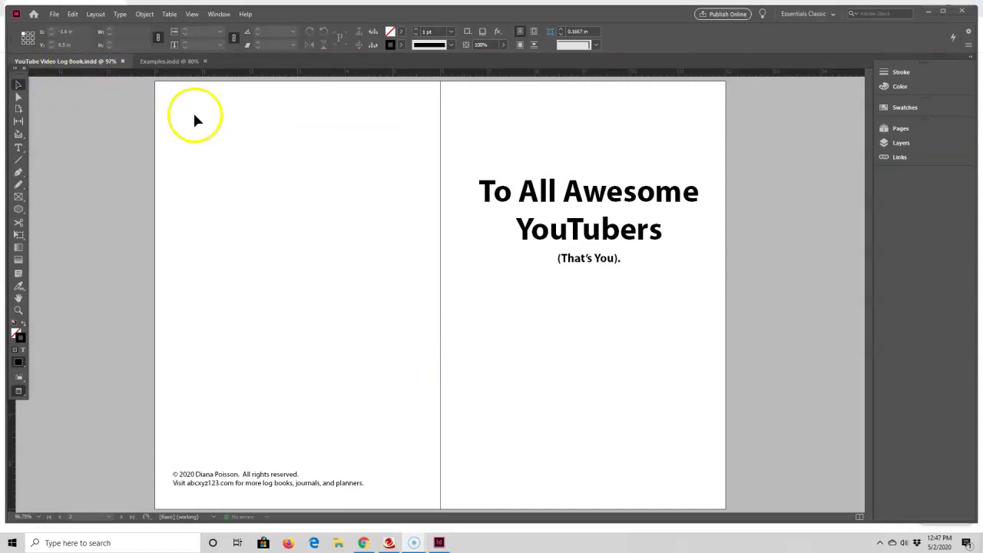
Open the A-Master spread and delete both 'MasterPage A' placeholder text frames.
{"action": "left_click", "coordinate": [904, 130]}
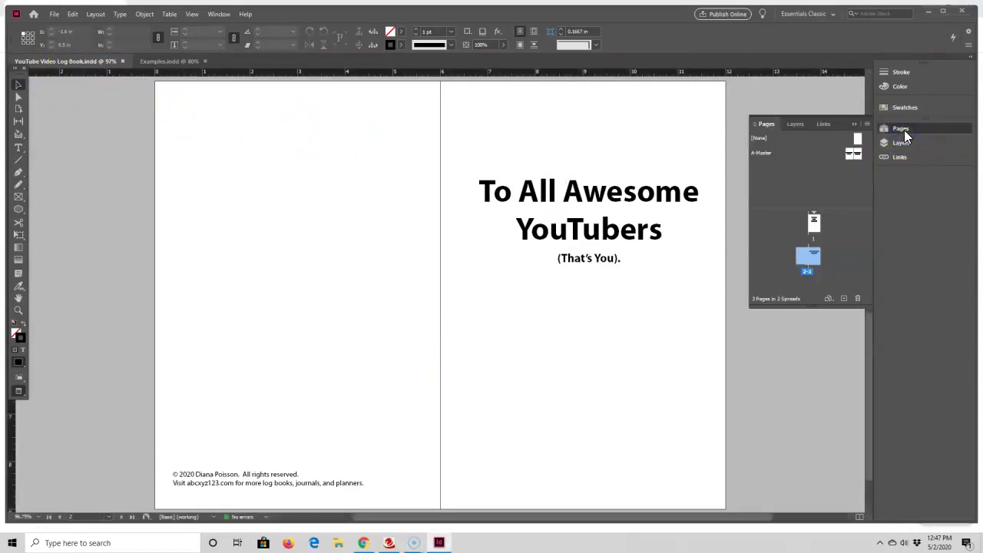
{"action": "double_click", "coordinate": [857, 153]}
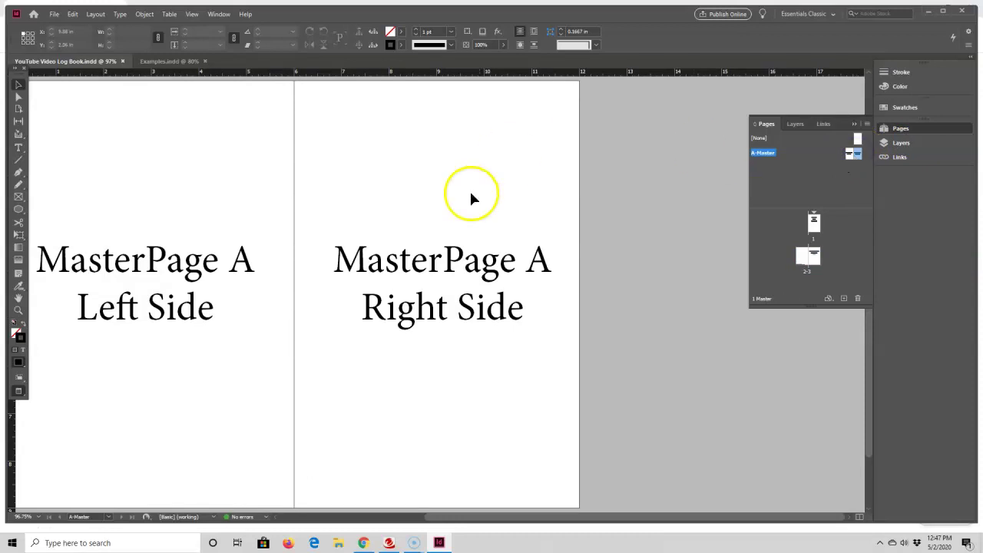
{"action": "left_click_drag", "start_coordinate": [637, 516], "coordinate": [580, 518]}
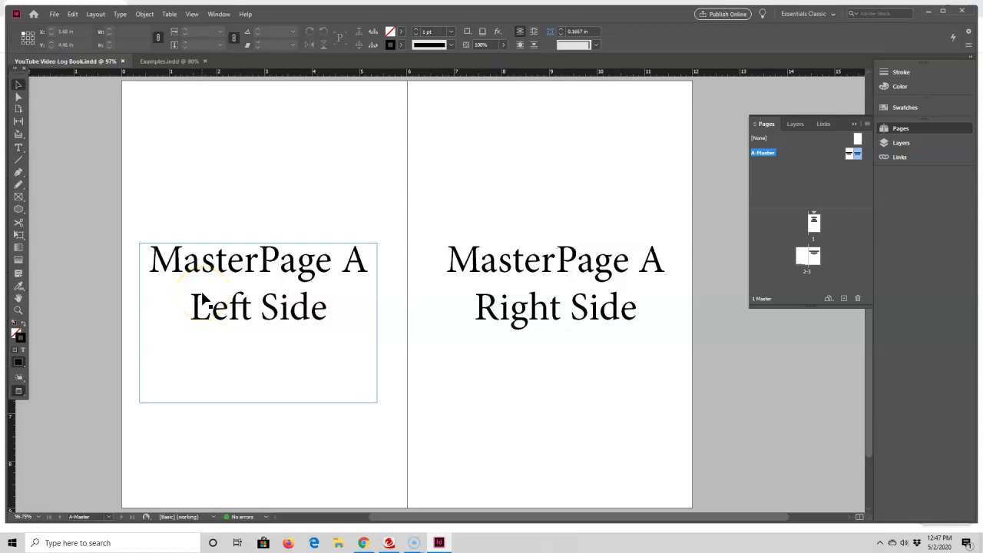
{"action": "left_click", "coordinate": [203, 298]}
{"action": "key", "text": "Delete"}
{"action": "left_click", "coordinate": [560, 296]}
{"action": "key", "text": "Delete"}
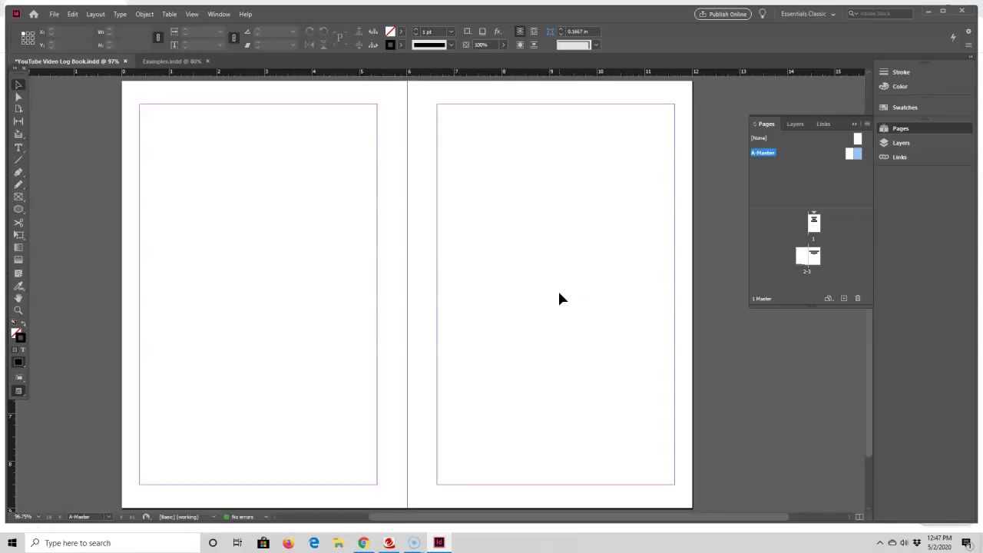
Draw an empty text frame spanning the width of the right A-Master page.
{"action": "left_click", "coordinate": [544, 282]}
{"action": "left_click", "coordinate": [19, 146]}
{"action": "mouse_move", "coordinate": [437, 180]}
{"action": "left_mouse_down"}
{"action": "mouse_move", "coordinate": [487, 328]}
{"action": "mouse_move", "coordinate": [674, 364]}
{"action": "left_mouse_up"}
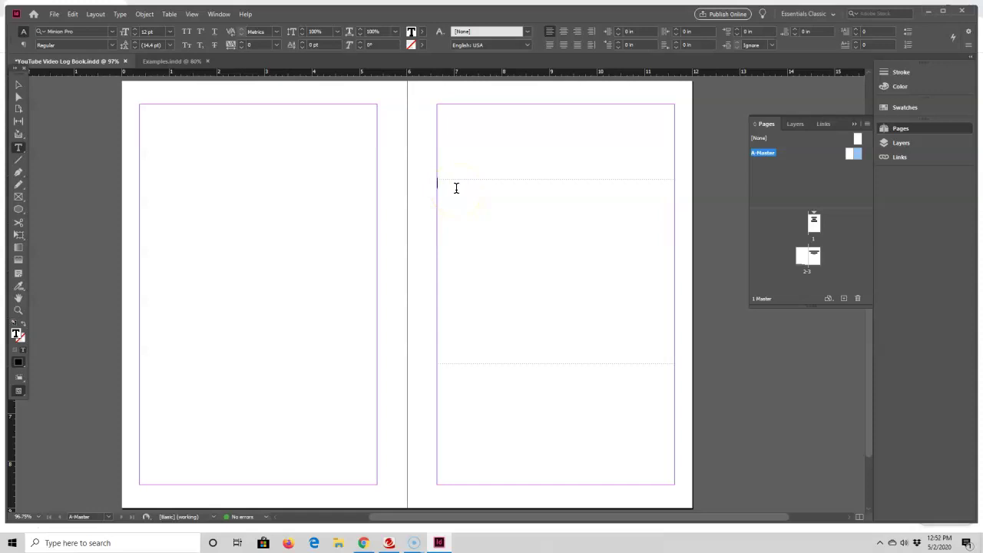
{"action": "left_click", "coordinate": [121, 15]}
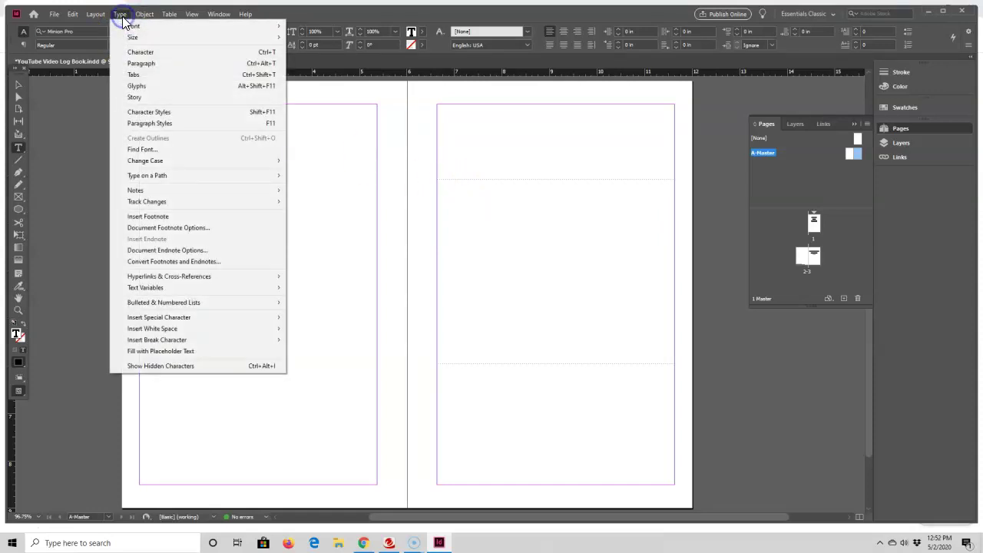
Add a right-justified tab stop near the frame's right edge, at about 4.9 in.
{"action": "left_click", "coordinate": [131, 75]}
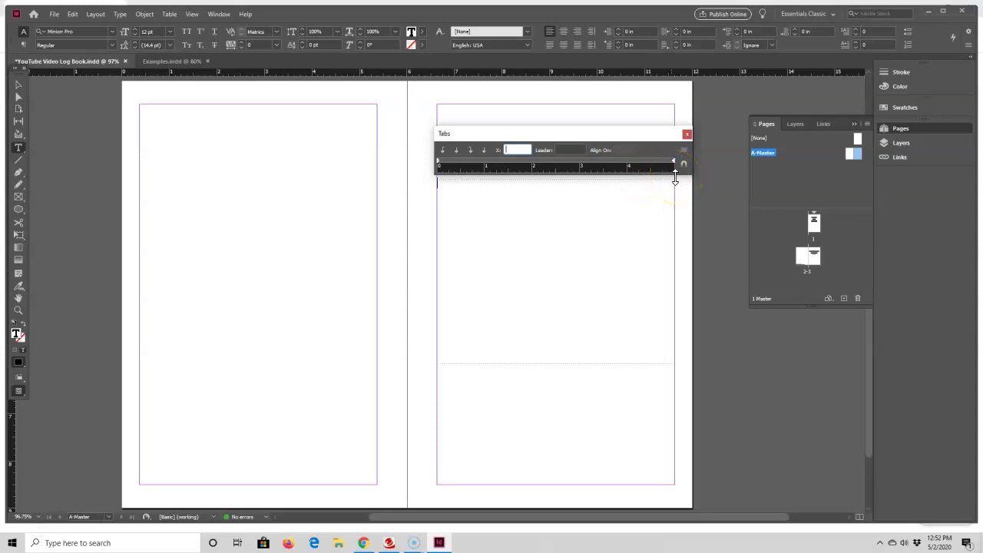
{"action": "left_click", "coordinate": [471, 151]}
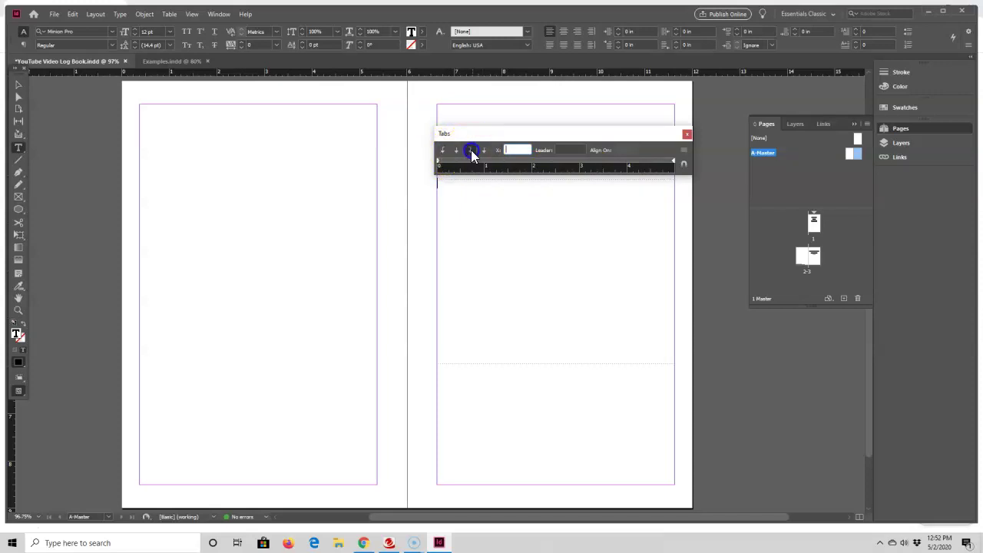
{"action": "left_click", "coordinate": [663, 164]}
{"action": "left_click_drag", "start_coordinate": [664, 162], "coordinate": [671, 165]}
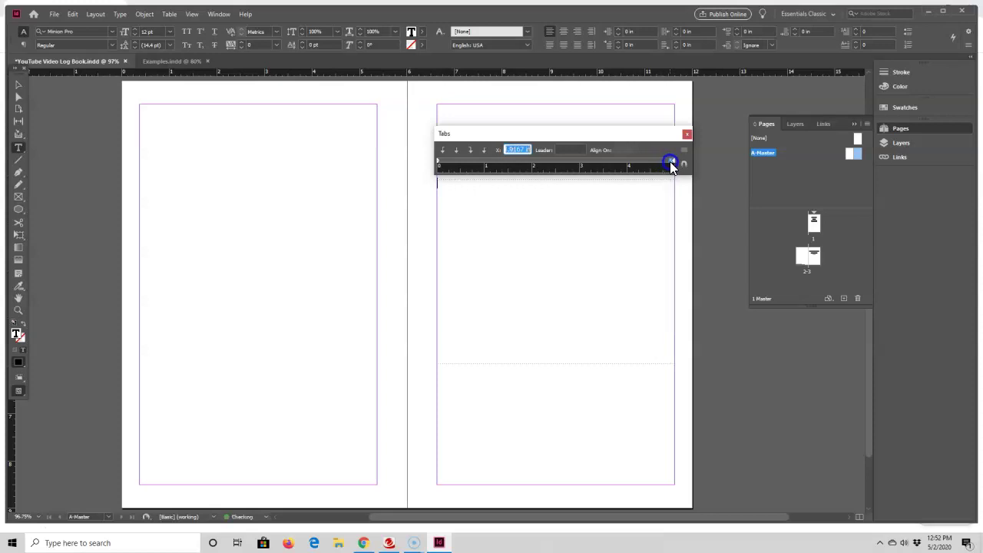
{"action": "left_click", "coordinate": [19, 87]}
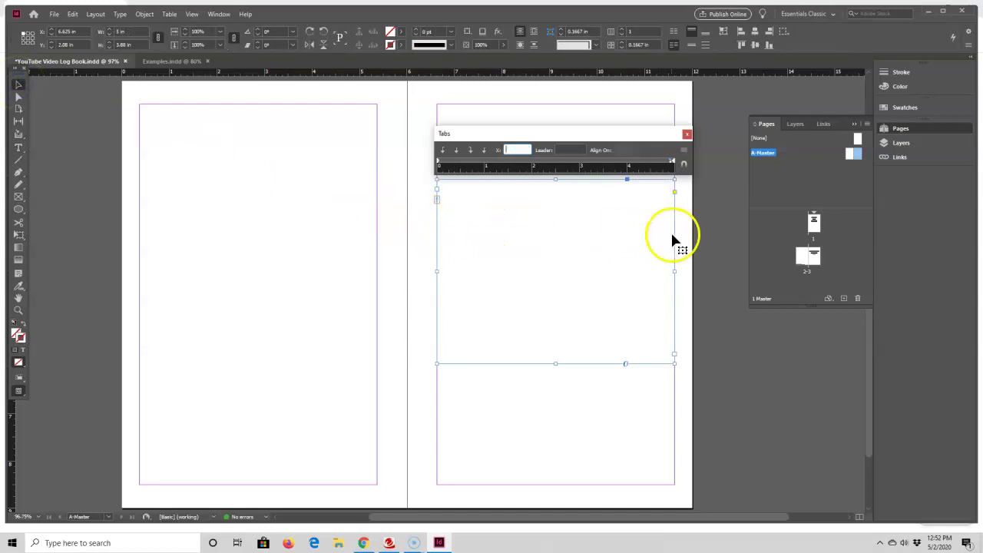
Place the right-aligned tab stop at exactly 5 in, edit its leader, and close Tabs.
{"action": "left_click", "coordinate": [135, 32]}
{"action": "left_click", "coordinate": [20, 151]}
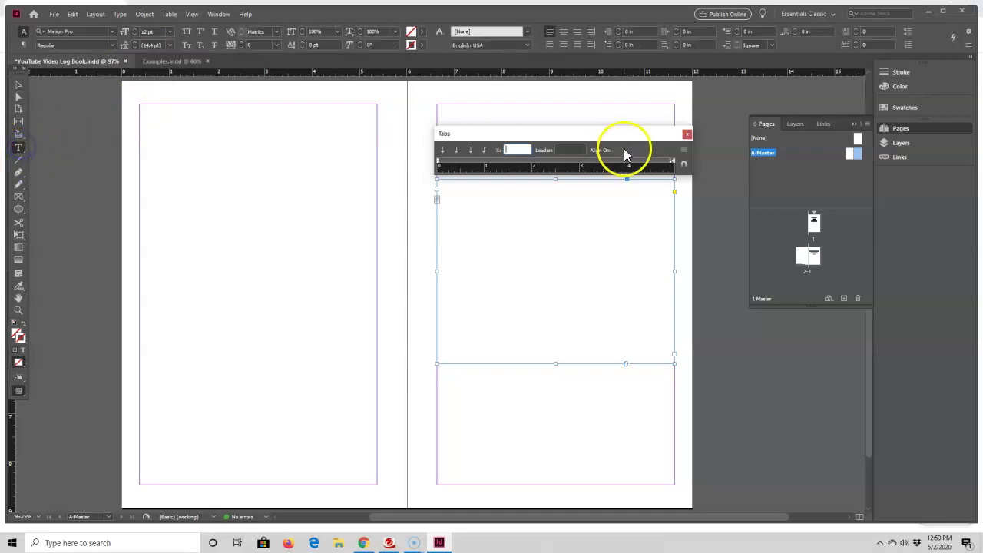
{"action": "left_click", "coordinate": [669, 164]}
{"action": "left_click", "coordinate": [528, 164]}
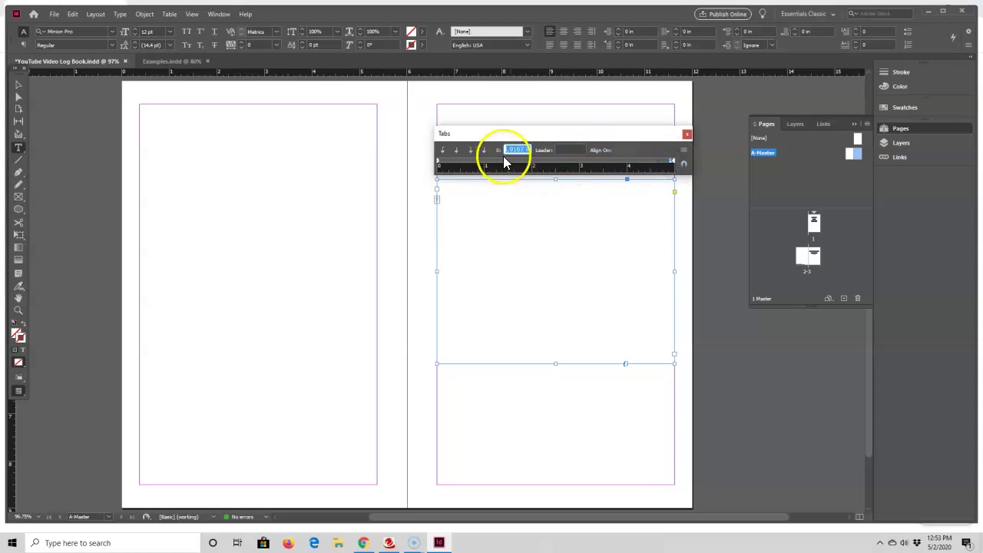
{"action": "type", "text": "5"}
{"action": "key", "text": "Tab"}
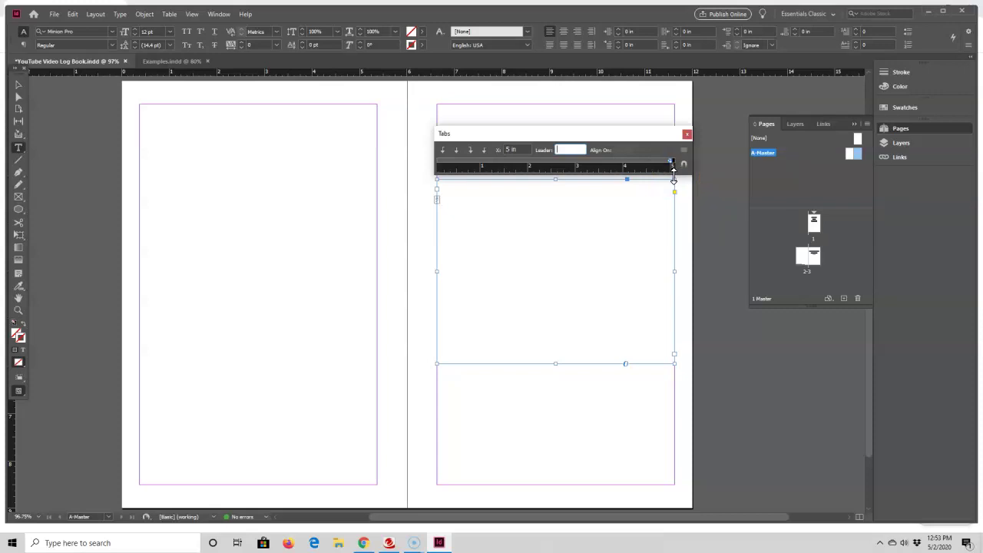
{"action": "left_click", "coordinate": [561, 151]}
{"action": "key", "text": "shift+Tab"}
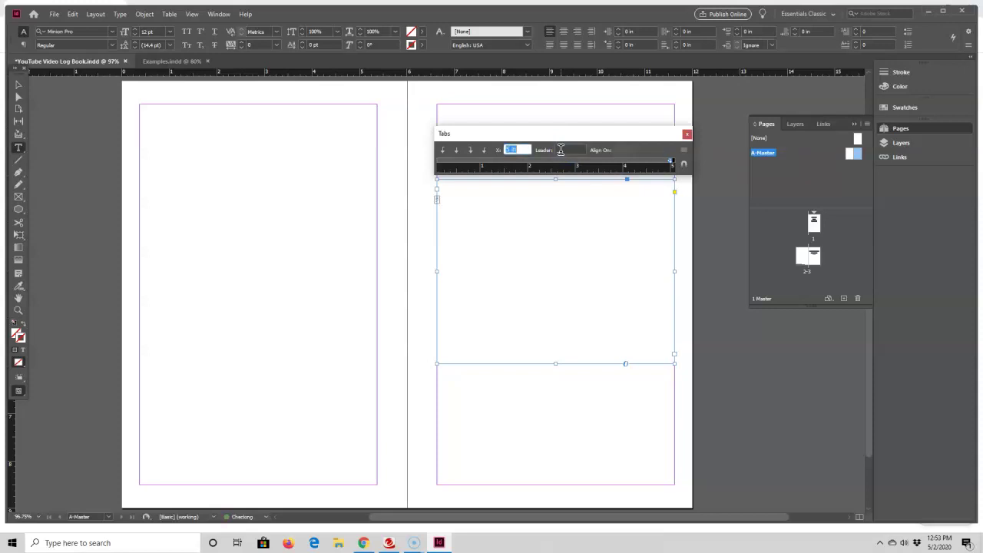
{"action": "left_click", "coordinate": [686, 135]}
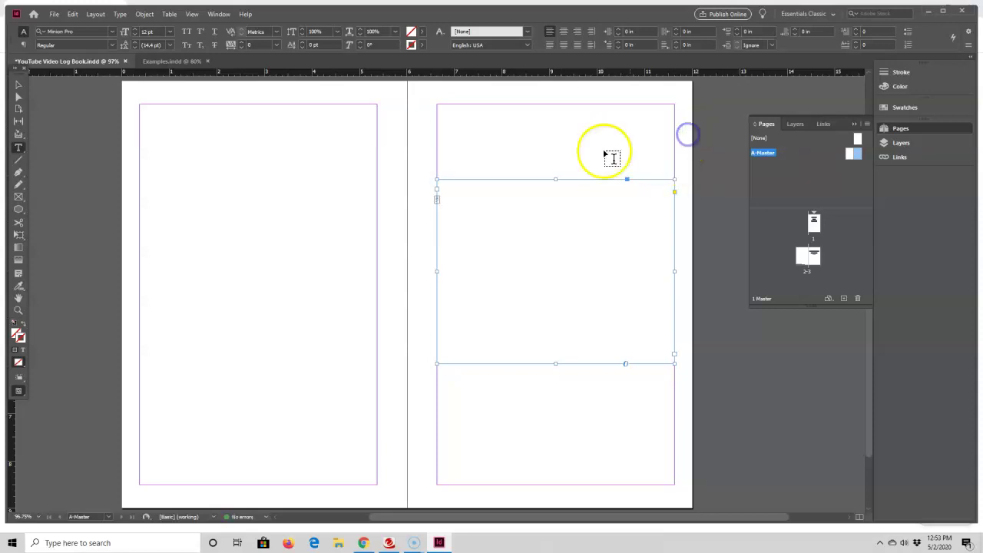
Fill the right page's frame with about nine stacked full-width tab-leader ruled lines.
{"action": "left_click", "coordinate": [449, 187]}
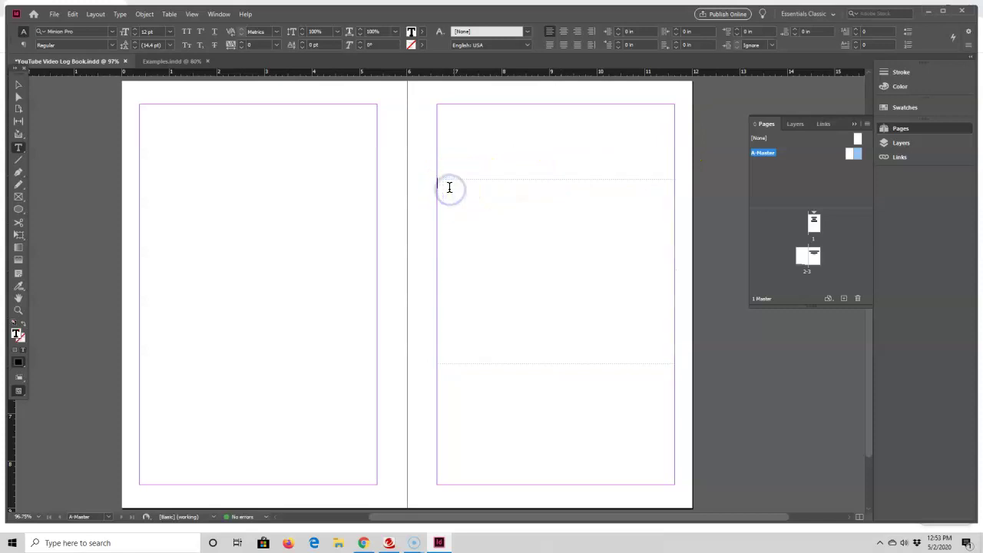
{"action": "key", "text": "Tab"}
{"action": "key", "text": "Return"}
{"action": "key", "text": "Tab"}
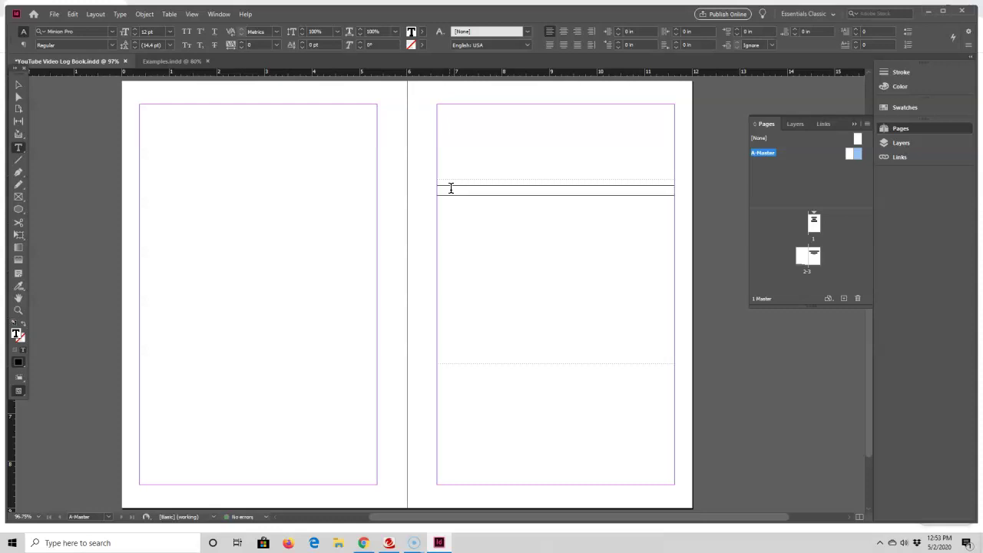
{"action": "key", "text": "Return"}
{"action": "key", "text": "Tab"}
{"action": "key", "text": "Return"}
{"action": "key", "text": "Tab"}
{"action": "key", "text": "Return"}
{"action": "key", "text": "Tab"}
{"action": "key", "text": "Return"}
{"action": "key", "text": "Tab"}
{"action": "key", "text": "Return"}
{"action": "key", "text": "Tab"}
{"action": "key", "text": "Return"}
{"action": "key", "text": "Tab"}
{"action": "key", "text": "Return"}
{"action": "key", "text": "Tab"}
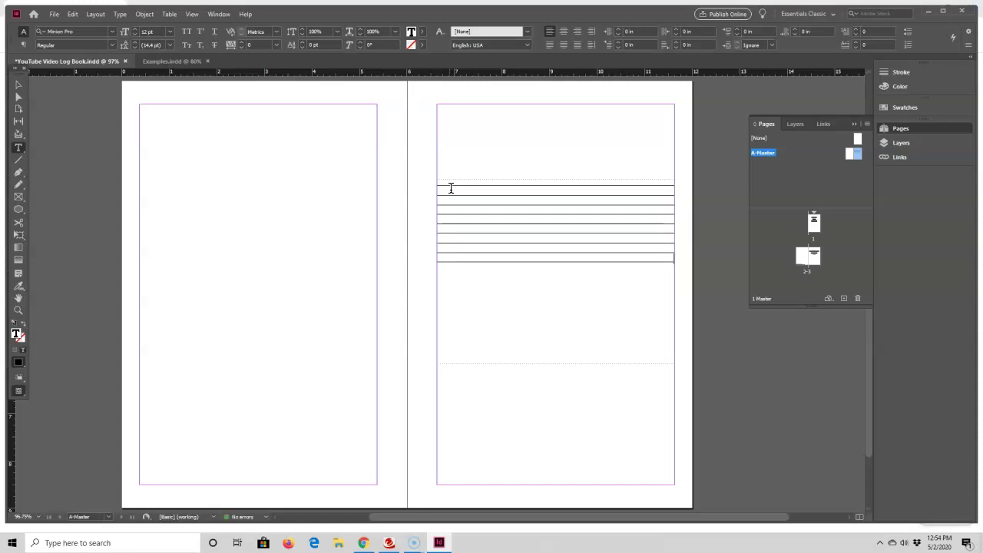
{"action": "mouse_move", "coordinate": [453, 192]}
{"action": "left_mouse_down"}
{"action": "mouse_move", "coordinate": [474, 259]}
{"action": "mouse_move", "coordinate": [477, 186]}
{"action": "left_mouse_up"}
Try 24 pt text and 30 pt leading on the lines, then revert to 12 pt and Auto leading.
{"action": "left_click", "coordinate": [18, 85]}
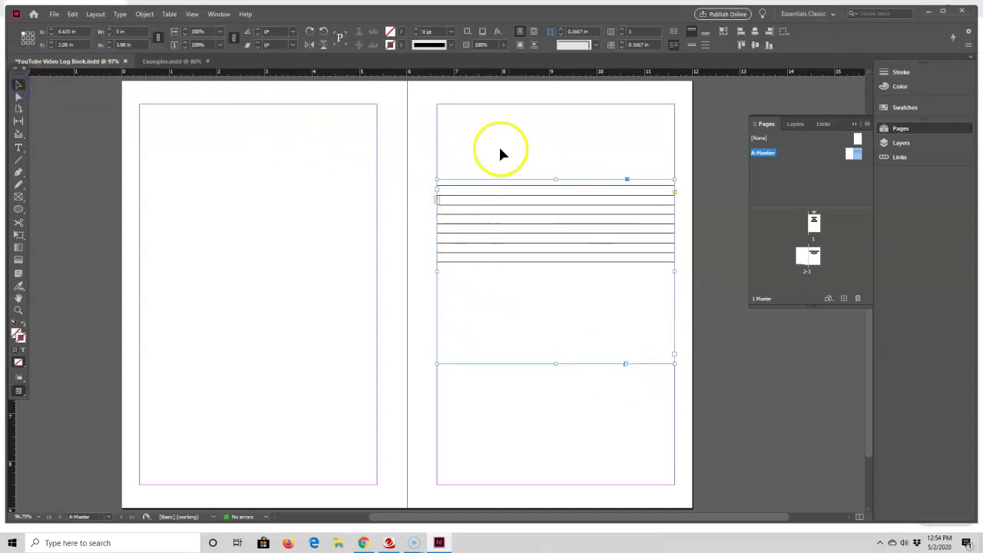
{"action": "left_click", "coordinate": [19, 149]}
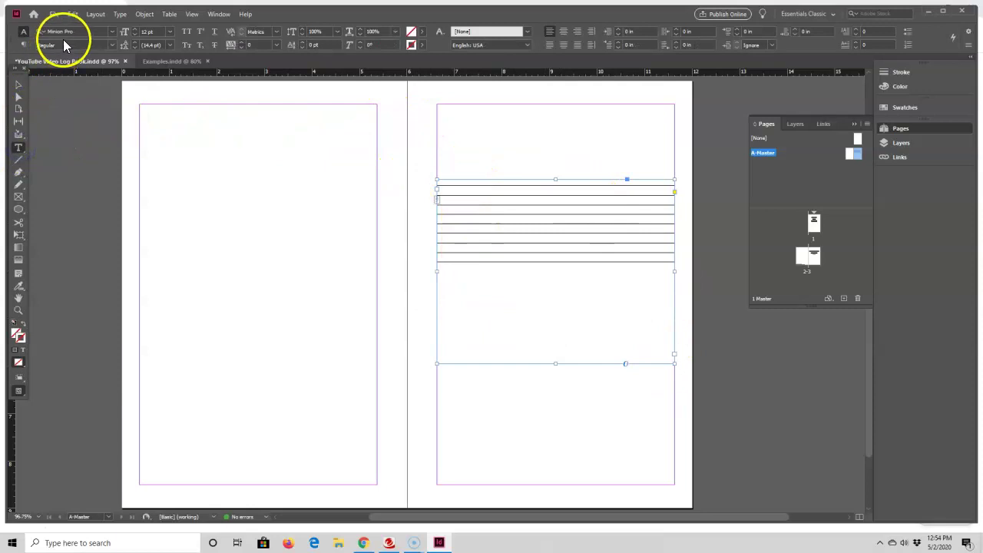
{"action": "left_click", "coordinate": [170, 33]}
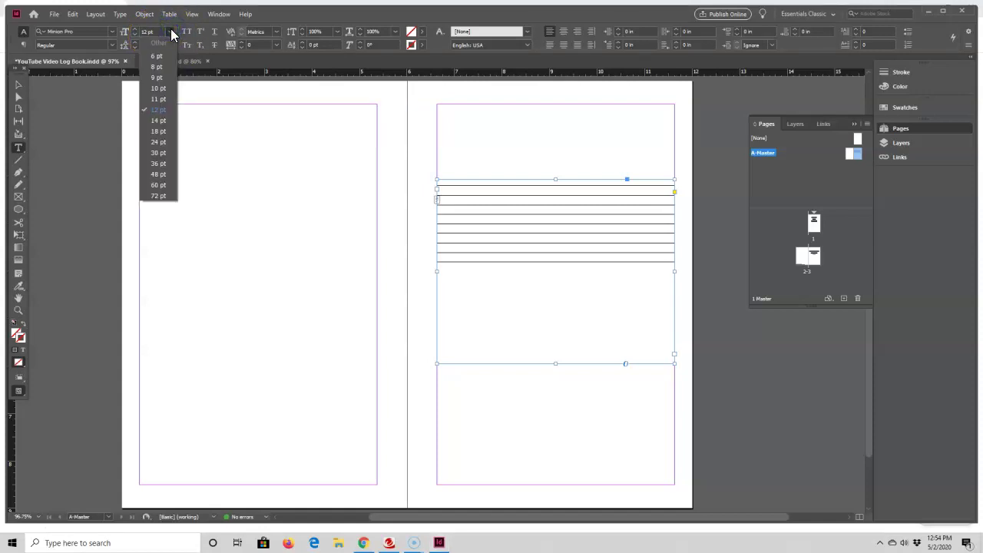
{"action": "left_click", "coordinate": [162, 142]}
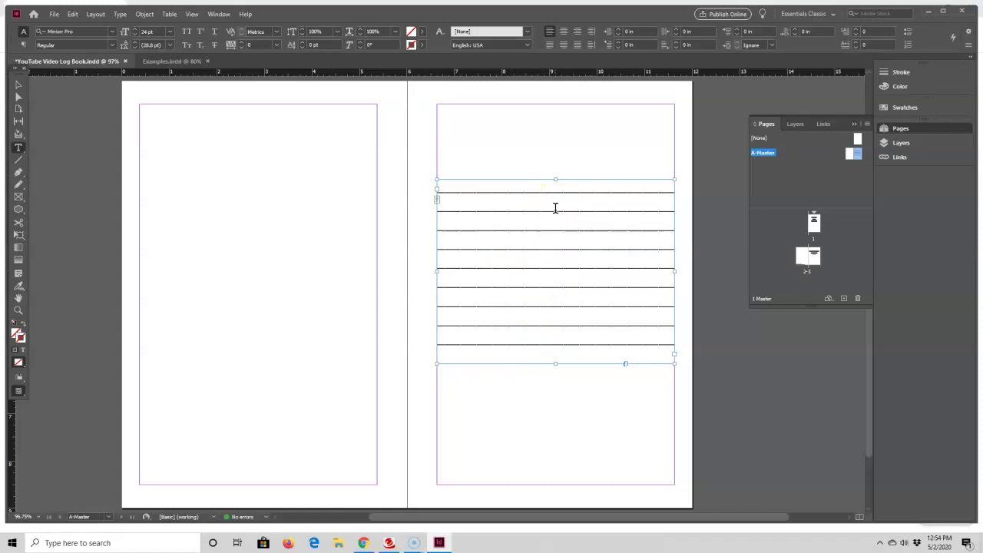
{"action": "left_click", "coordinate": [170, 31]}
{"action": "left_click", "coordinate": [158, 110]}
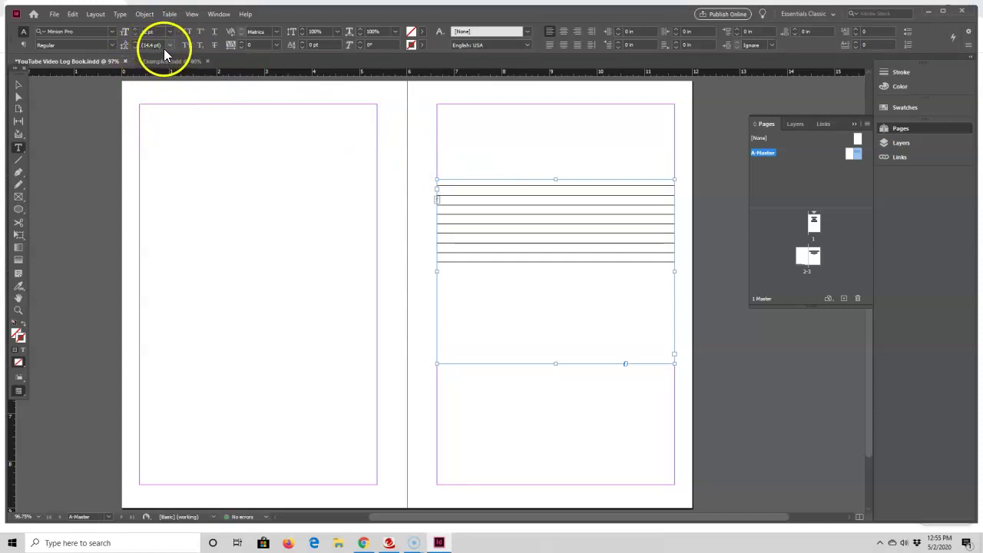
{"action": "left_click", "coordinate": [169, 44]}
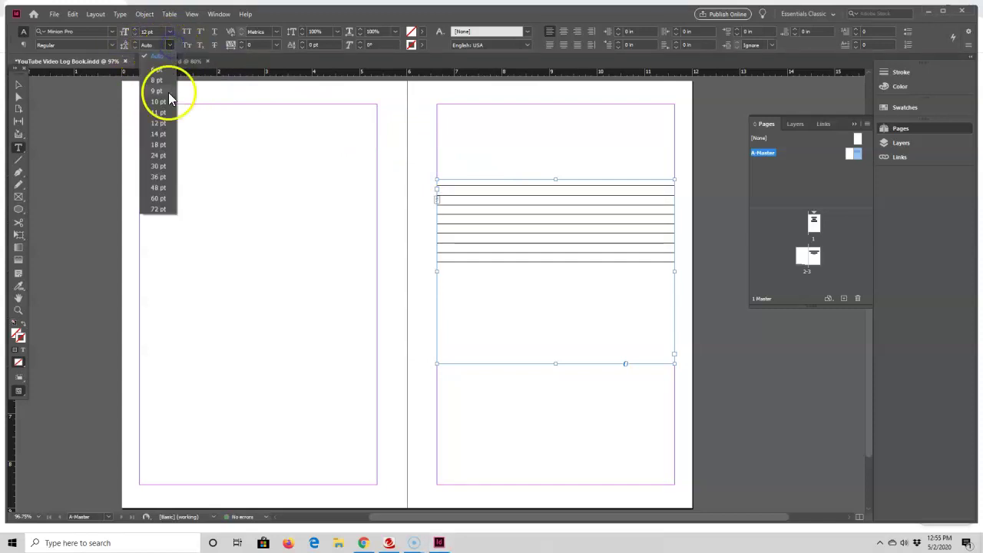
{"action": "left_click", "coordinate": [162, 170]}
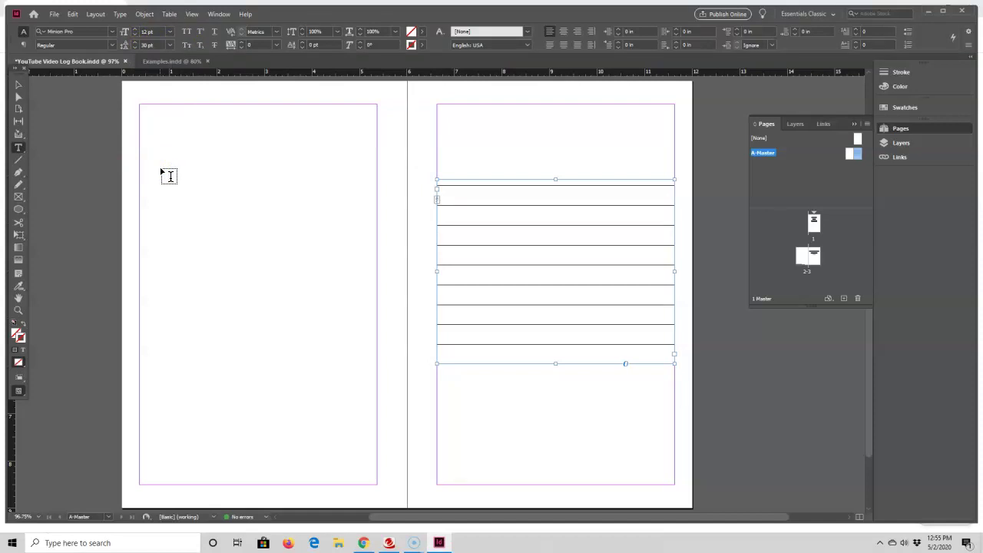
{"action": "left_click", "coordinate": [171, 44]}
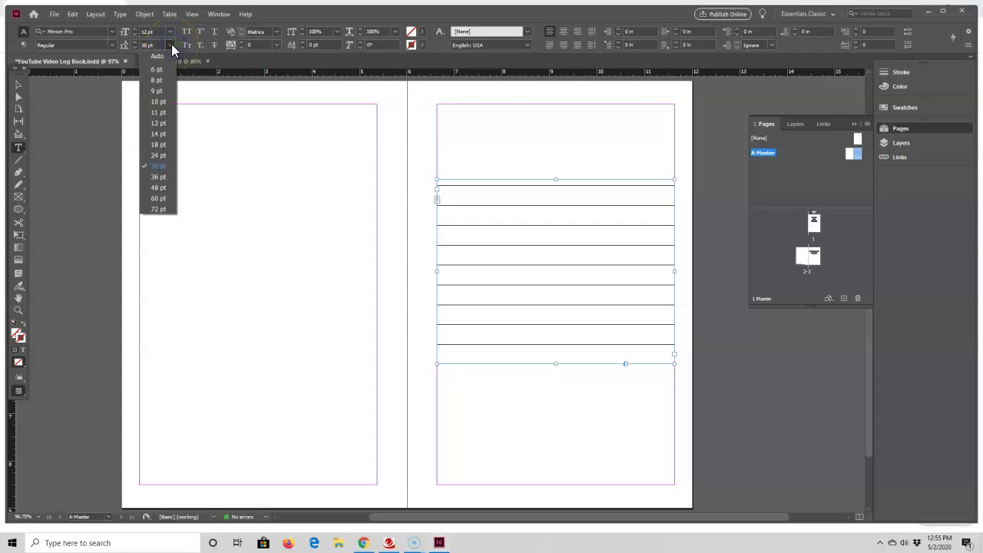
{"action": "left_click", "coordinate": [158, 56]}
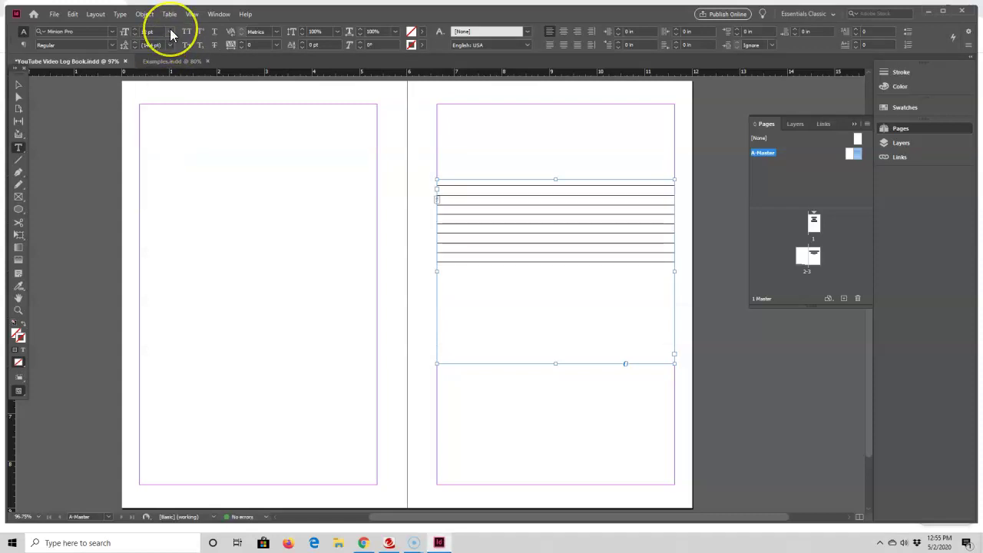
Set the ruled lines' text to 14 pt Myriad Pro.
{"action": "left_click", "coordinate": [171, 31]}
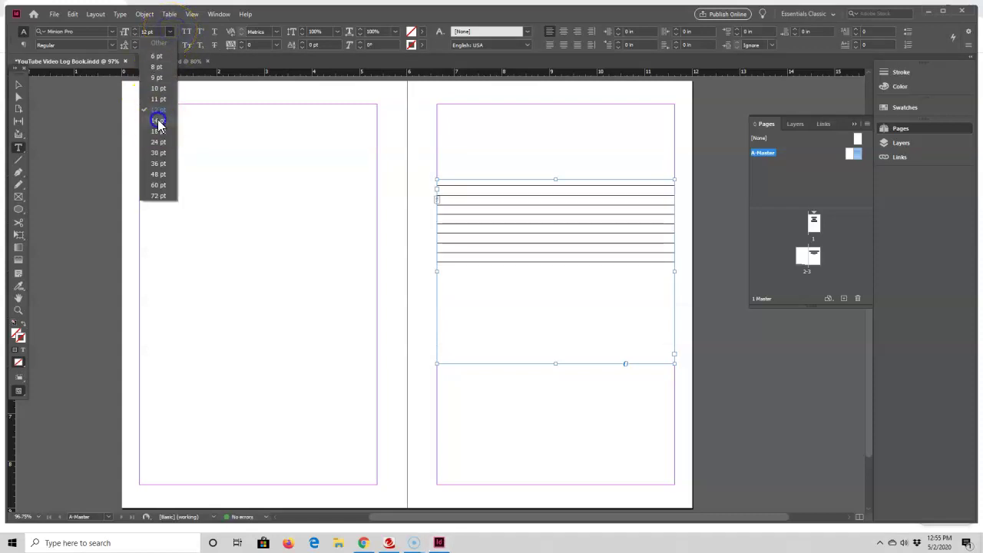
{"action": "left_click", "coordinate": [158, 121]}
{"action": "left_click", "coordinate": [76, 31]}
{"action": "left_click", "coordinate": [112, 31]}
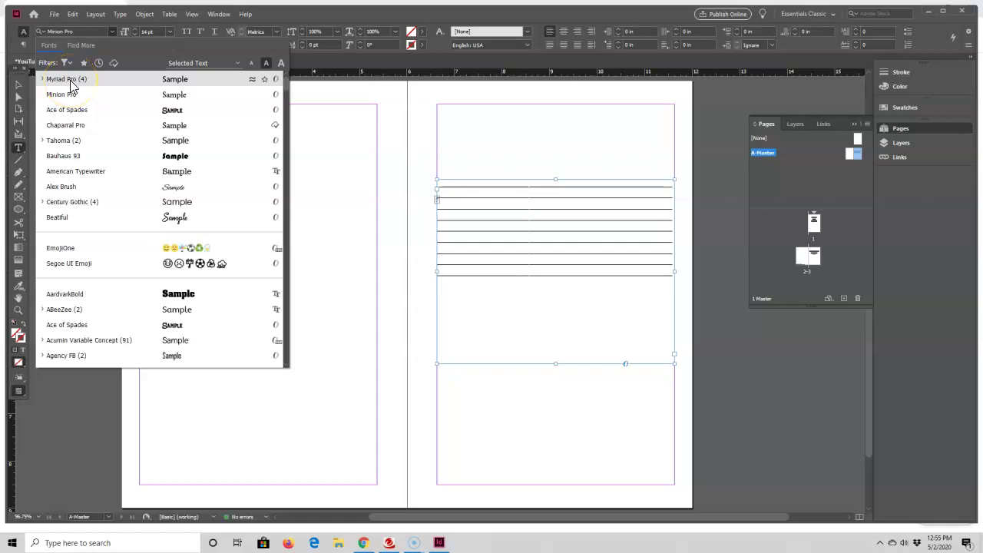
{"action": "left_click", "coordinate": [71, 83]}
{"action": "left_click", "coordinate": [152, 33]}
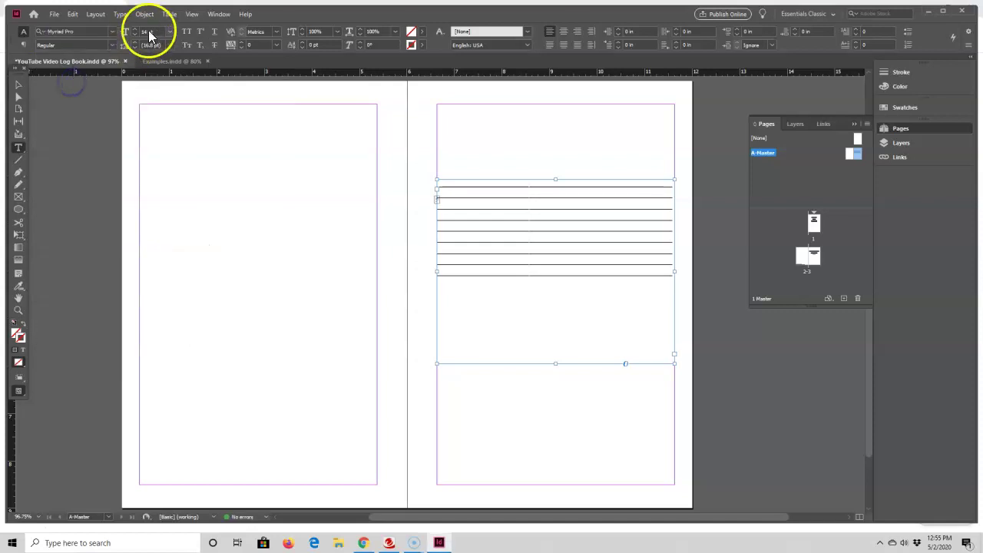
{"action": "left_click", "coordinate": [170, 32]}
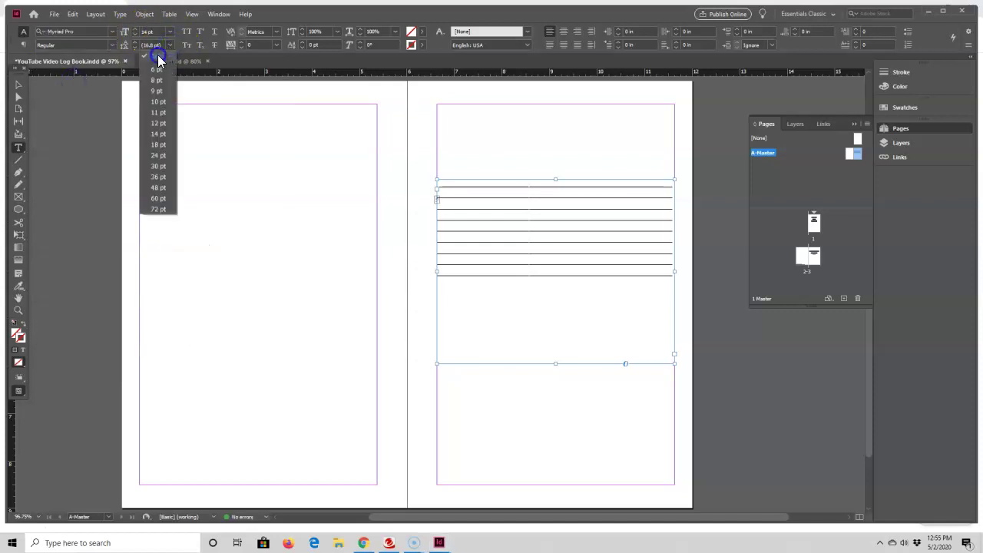
{"action": "left_click", "coordinate": [160, 60]}
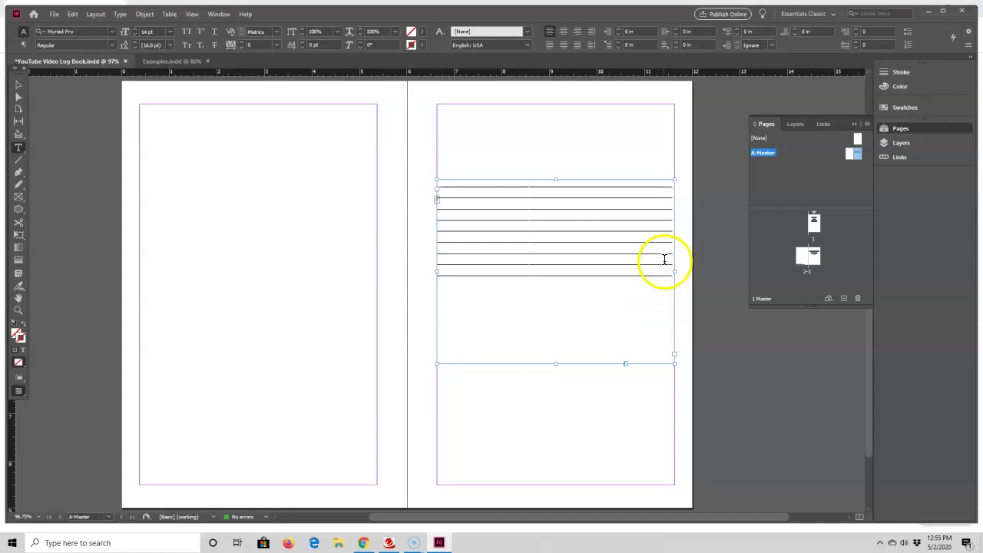
Add ruled rows after the last line until about seventeen rows reach the frame's bottom.
{"action": "left_click", "coordinate": [671, 186]}
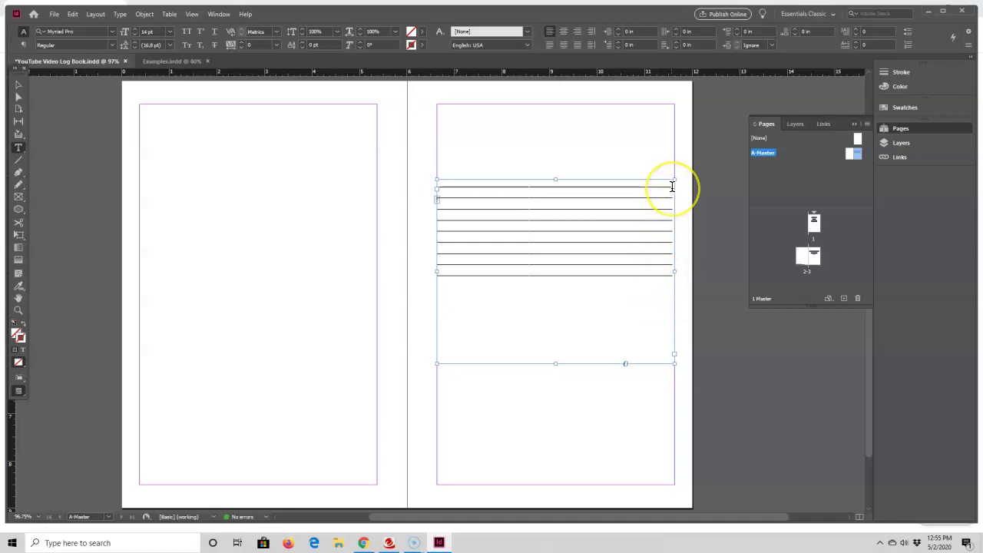
{"action": "left_click_drag", "start_coordinate": [676, 191], "coordinate": [671, 279]}
{"action": "left_click", "coordinate": [660, 322]}
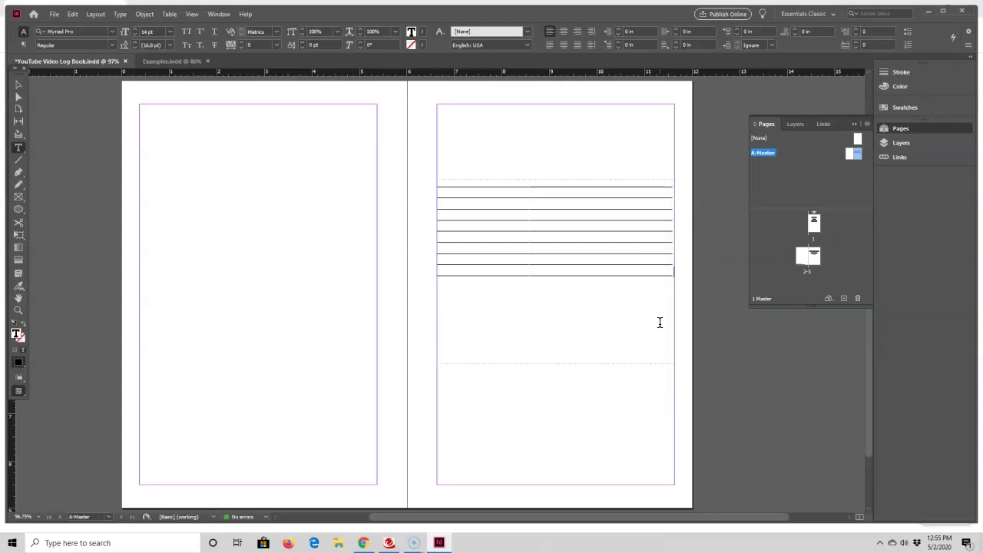
{"action": "key", "text": "Return"}
{"action": "key", "text": "Return"}
{"action": "key", "text": "Return"}
{"action": "key", "text": "Return"}
{"action": "key", "text": "Return"}
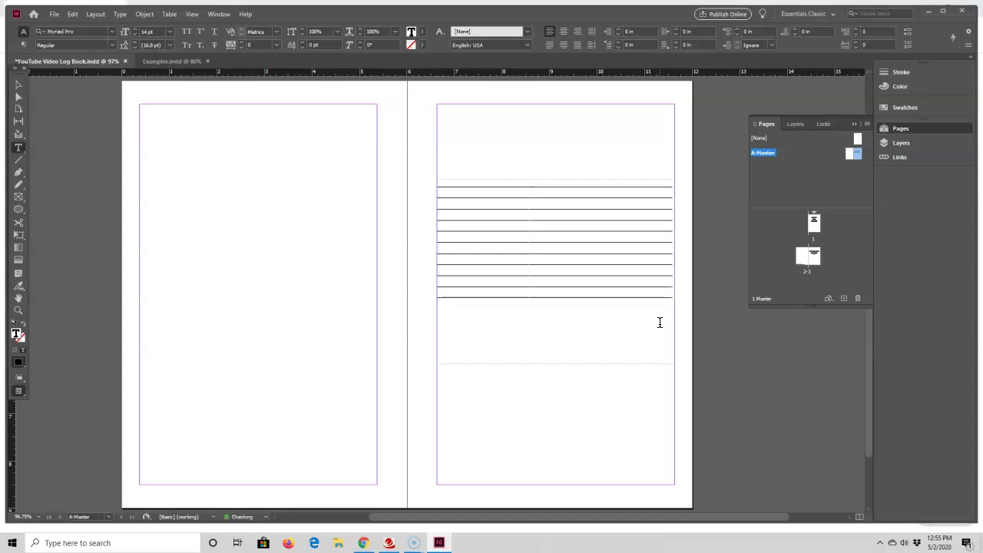
{"action": "key", "text": "Return"}
{"action": "key", "text": "Return"}
{"action": "key", "text": "Return"}
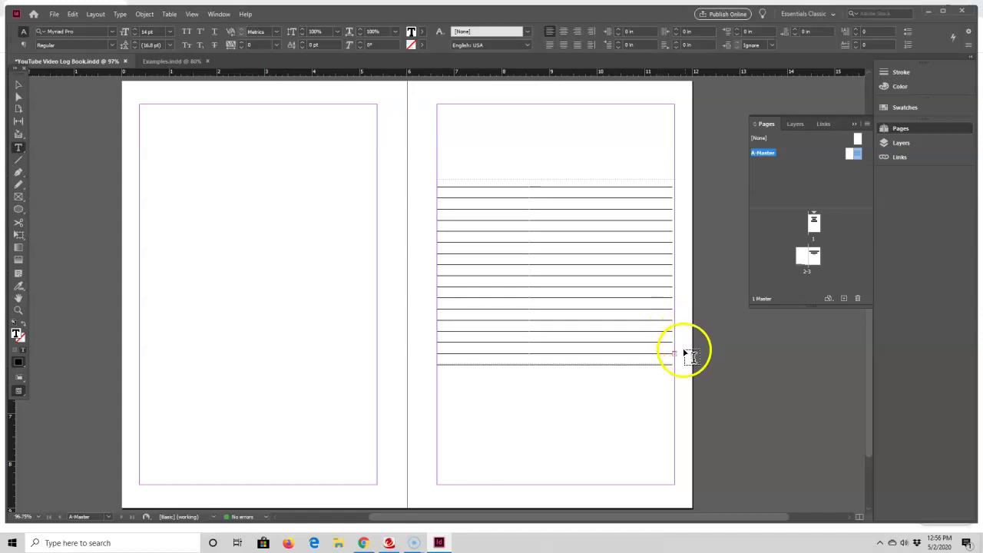
Stretch the lined frame to the top and bottom margins and fill it with about thirty-three lines.
{"action": "left_click", "coordinate": [19, 86]}
{"action": "left_click_drag", "start_coordinate": [557, 370], "coordinate": [558, 391]}
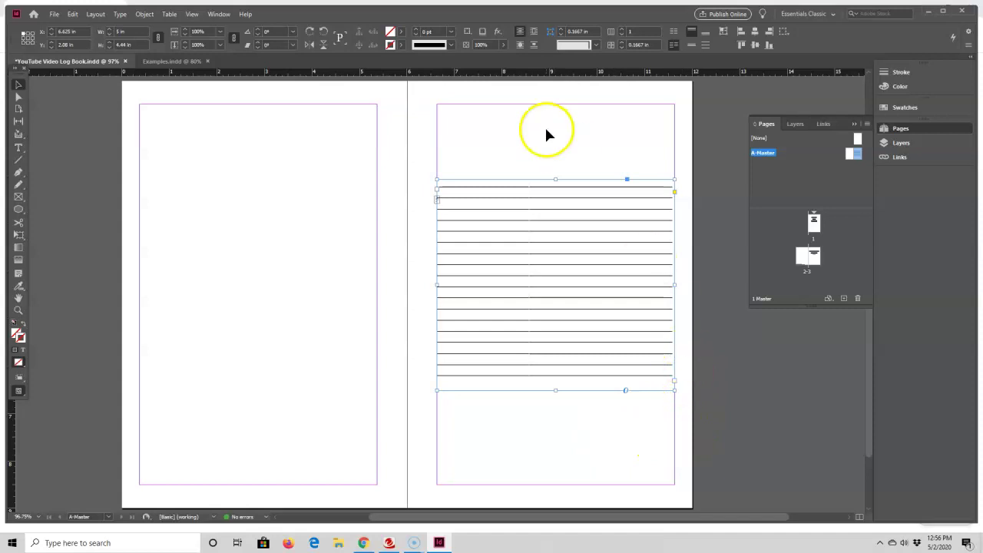
{"action": "left_click_drag", "start_coordinate": [556, 180], "coordinate": [561, 106]}
{"action": "left_click_drag", "start_coordinate": [555, 390], "coordinate": [547, 484]}
{"action": "double_click", "coordinate": [669, 300]}
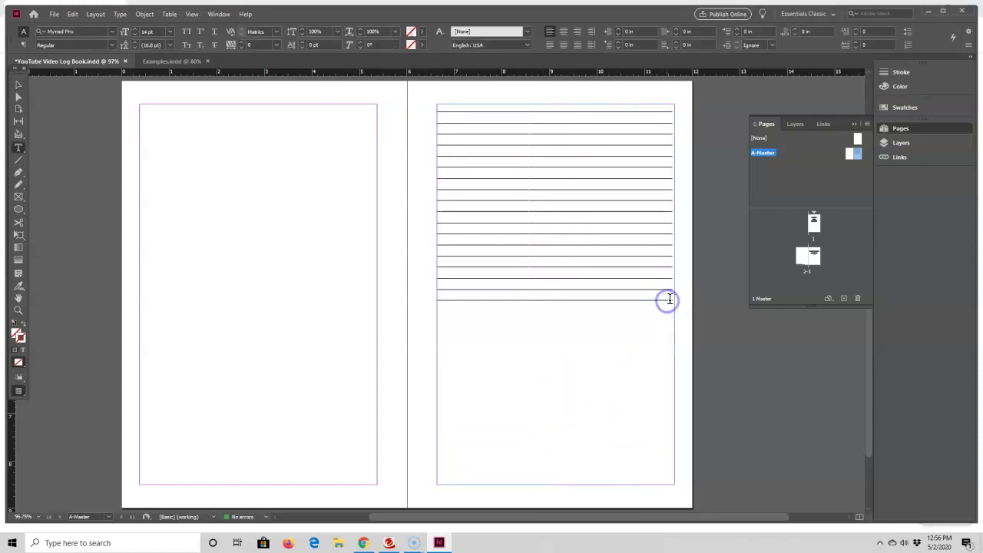
{"action": "key", "text": "Return"}
{"action": "key", "text": "Return"}
{"action": "key", "text": "Return"}
{"action": "key", "text": "Return"}
{"action": "key", "text": "Return"}
{"action": "key", "text": "Return"}
{"action": "key", "text": "Return"}
{"action": "key", "text": "Return"}
{"action": "key", "text": "Return"}
{"action": "key", "text": "Return"}
{"action": "key", "text": "Return"}
{"action": "key", "text": "Return"}
{"action": "key", "text": "Return"}
{"action": "key", "text": "Return"}
{"action": "key", "text": "Return"}
{"action": "key", "text": "Return"}
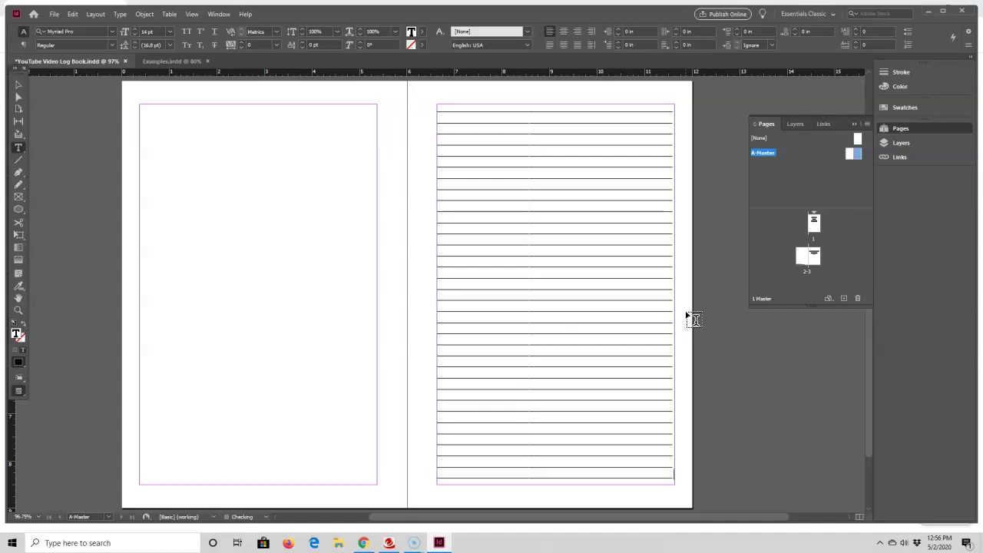
Preview the ruled page without guides, then return to the normal view.
{"action": "left_click", "coordinate": [18, 84]}
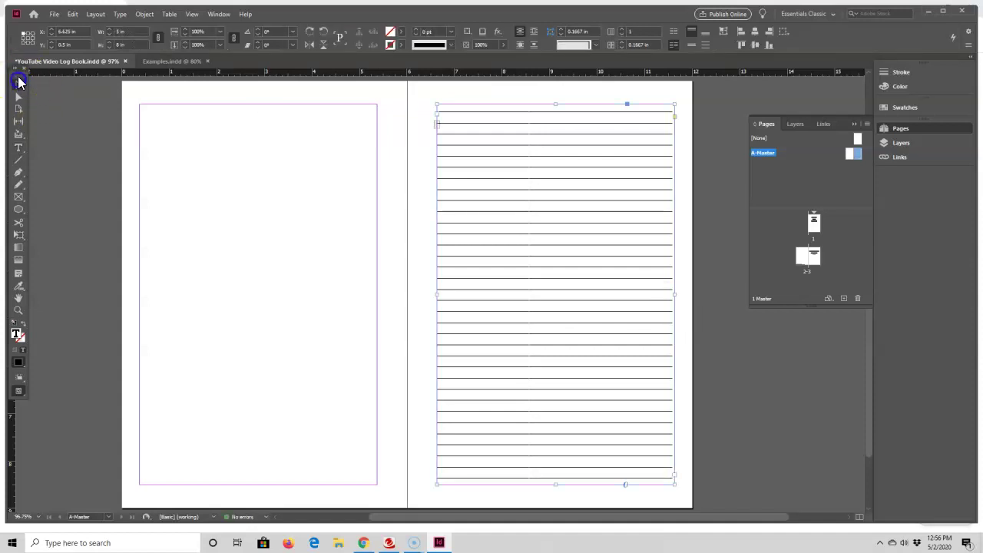
{"action": "key", "text": "w"}
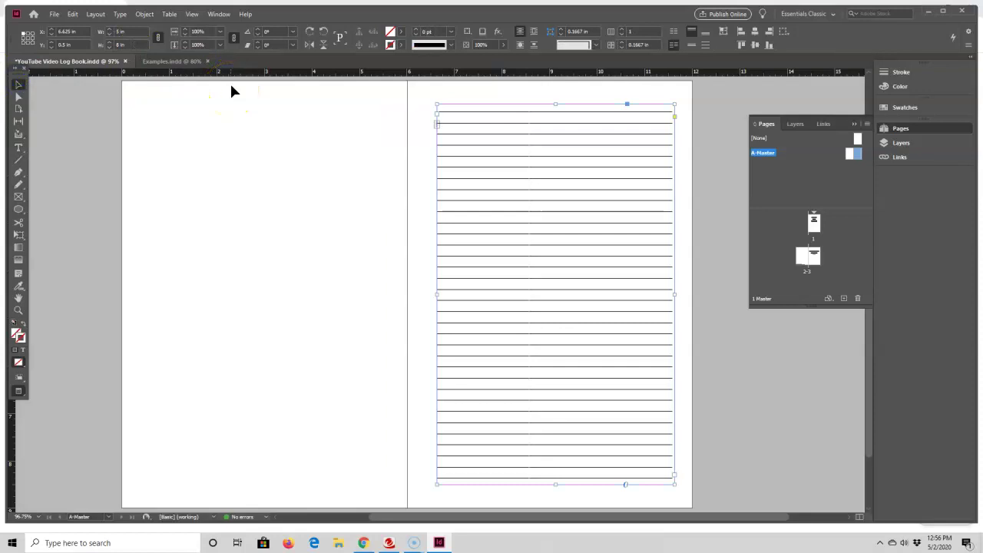
{"action": "left_click", "coordinate": [376, 107]}
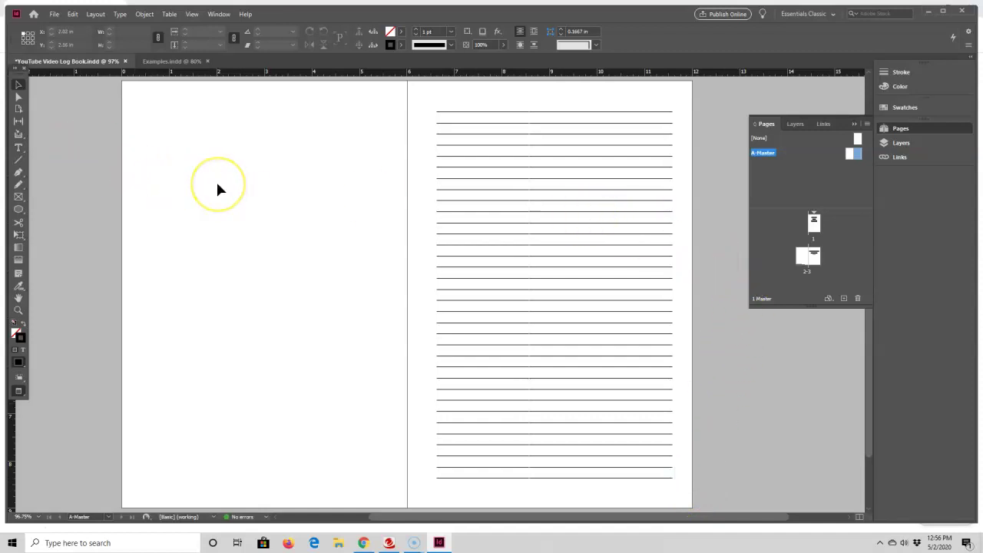
{"action": "key", "text": "w"}
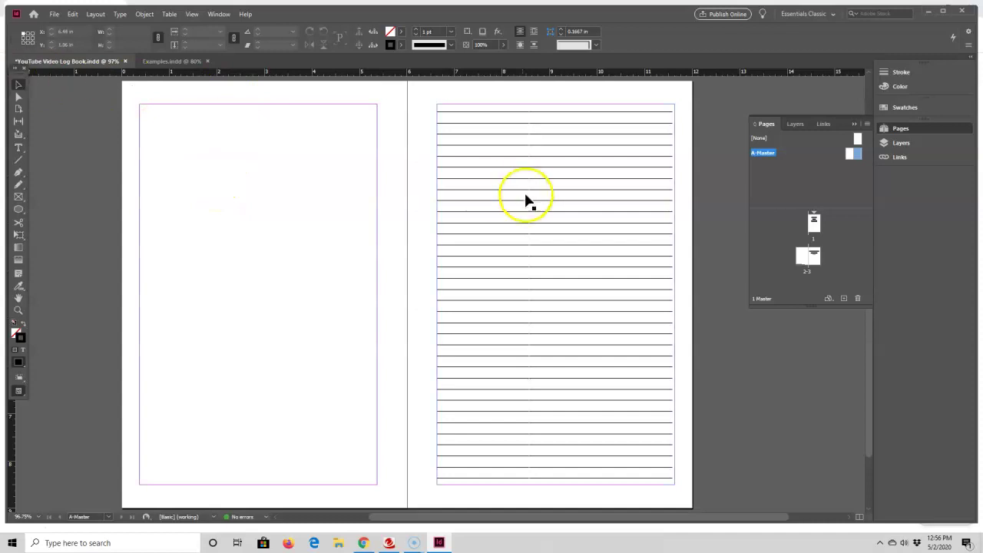
Copy the lined frame onto the left page's margins and preview both lined pages.
{"action": "left_click", "coordinate": [527, 185]}
{"action": "right_click", "coordinate": [528, 183]}
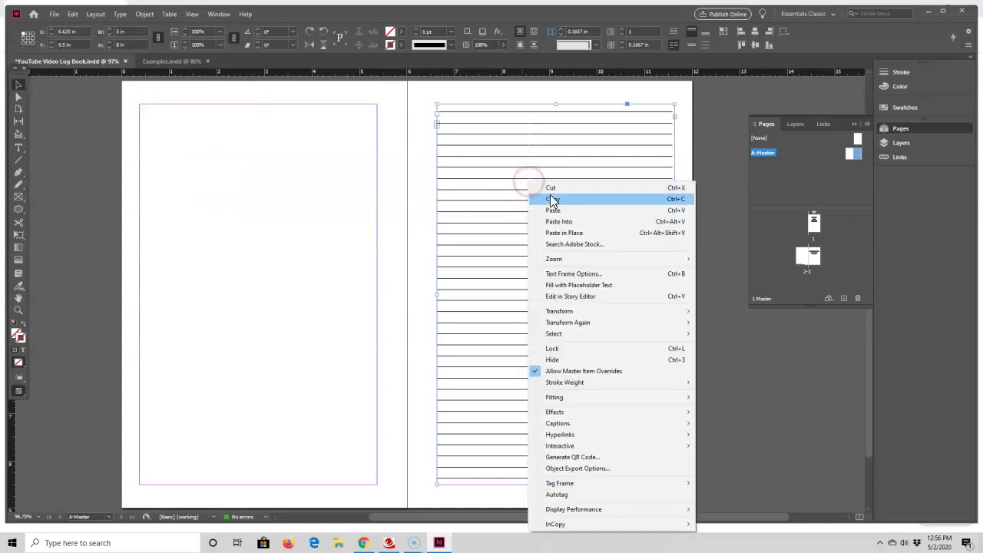
{"action": "left_click", "coordinate": [551, 200]}
{"action": "right_click", "coordinate": [270, 154]}
{"action": "left_click", "coordinate": [295, 186]}
{"action": "left_click_drag", "start_coordinate": [366, 186], "coordinate": [224, 180]}
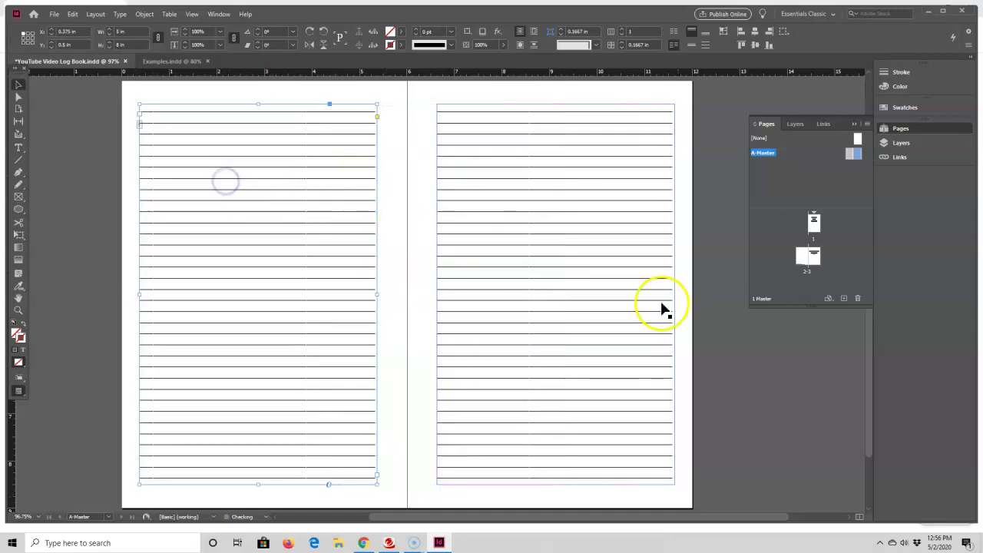
{"action": "left_click", "coordinate": [720, 342]}
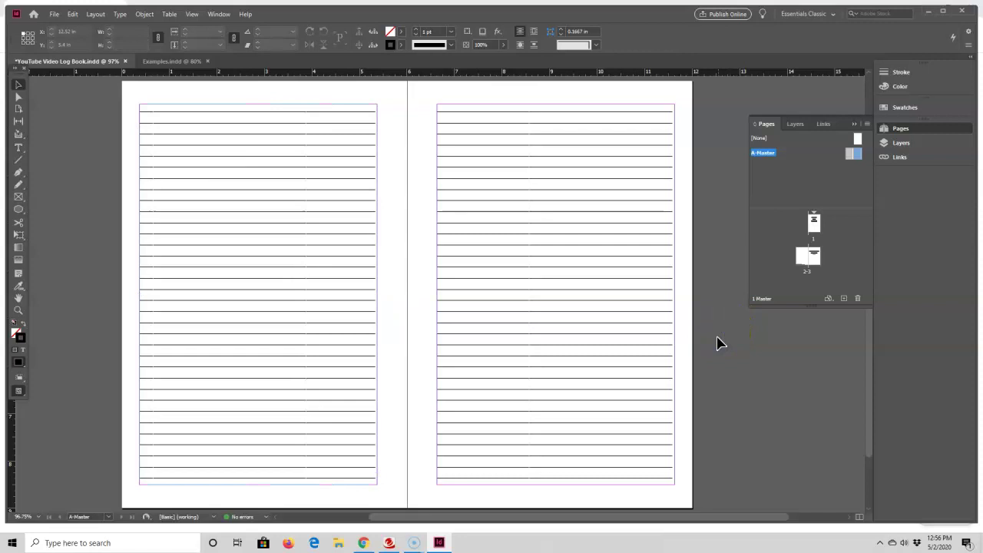
{"action": "key", "text": "w"}
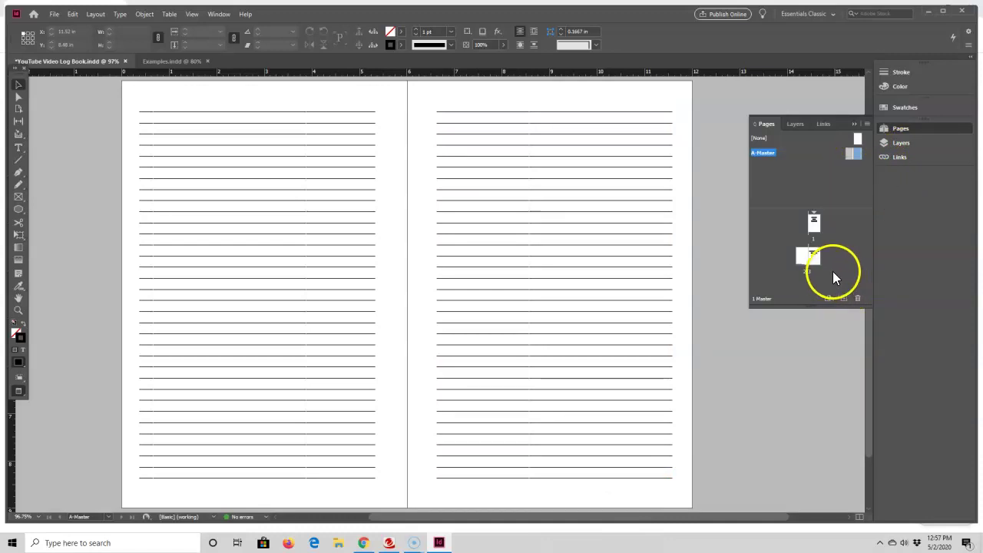
Add a new spread of pages 4-5 after spread 2-3.
{"action": "left_click", "coordinate": [816, 257]}
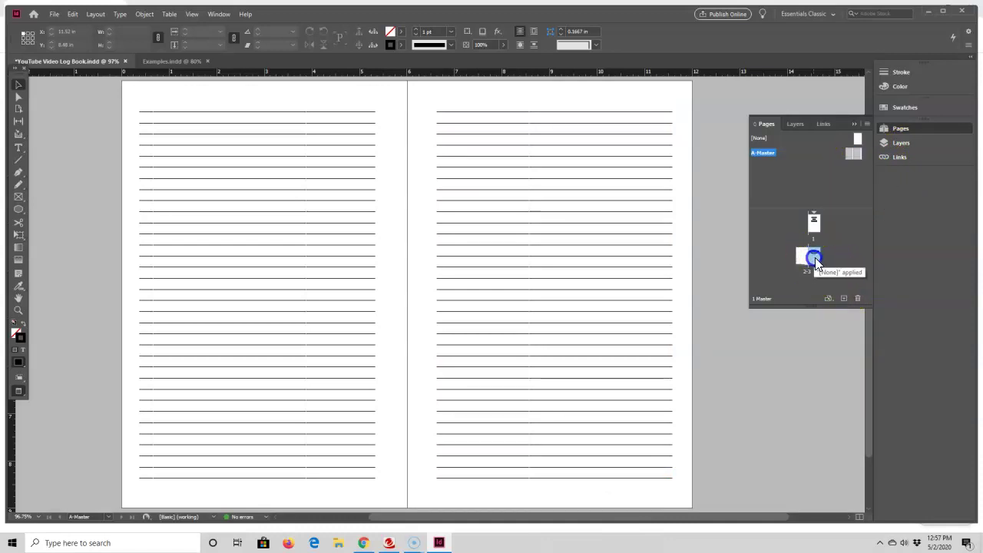
{"action": "left_click", "coordinate": [843, 301]}
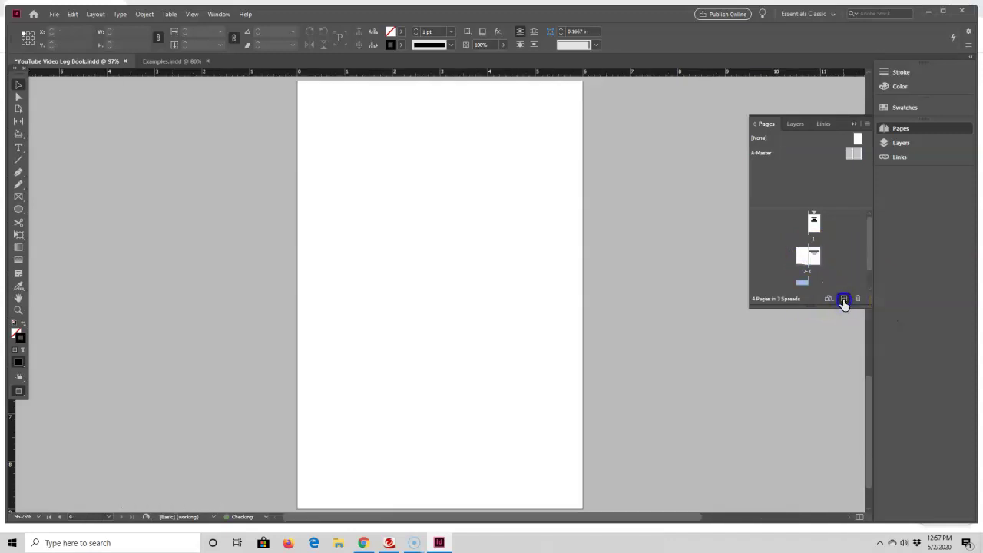
{"action": "left_click_drag", "start_coordinate": [869, 271], "coordinate": [870, 287]}
{"action": "left_click", "coordinate": [807, 270]}
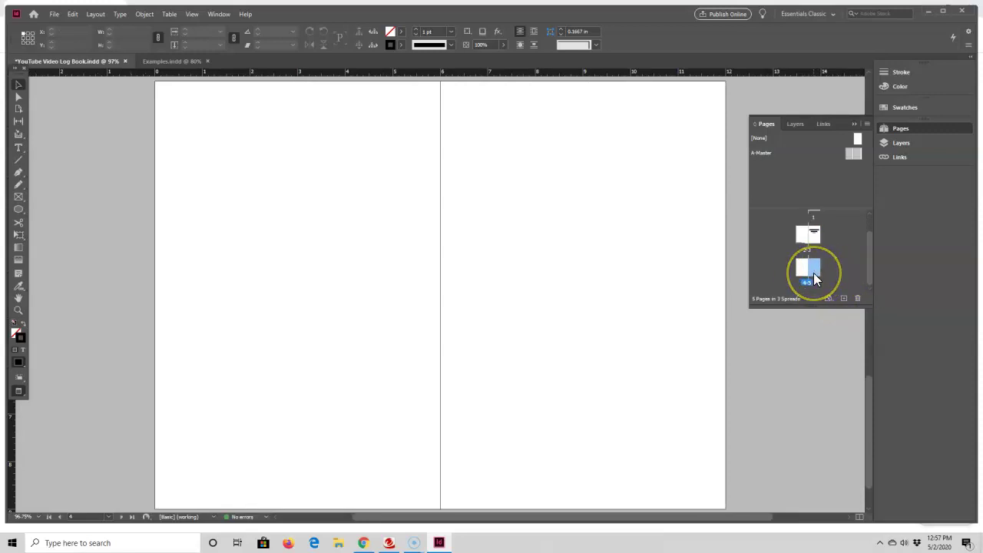
{"action": "mouse_move", "coordinate": [813, 273]}
{"action": "left_mouse_down"}
{"action": "mouse_move", "coordinate": [828, 286]}
{"action": "mouse_move", "coordinate": [851, 155]}
{"action": "mouse_move", "coordinate": [856, 191]}
{"action": "mouse_move", "coordinate": [809, 268]}
{"action": "mouse_move", "coordinate": [851, 270]}
{"action": "mouse_move", "coordinate": [817, 284]}
{"action": "left_mouse_up"}
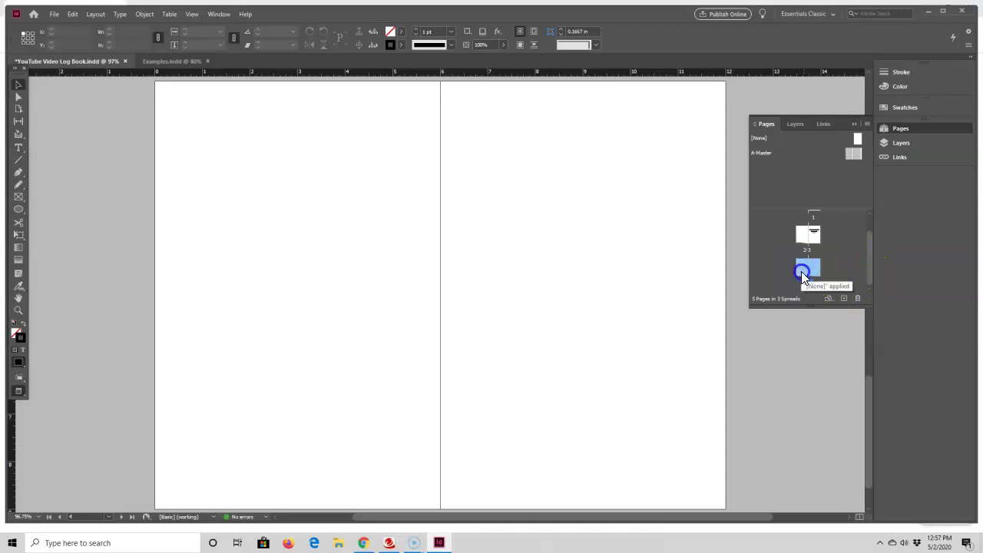
Apply A-Master to pages 4-5 through the Apply Master dialog.
{"action": "right_click", "coordinate": [817, 269]}
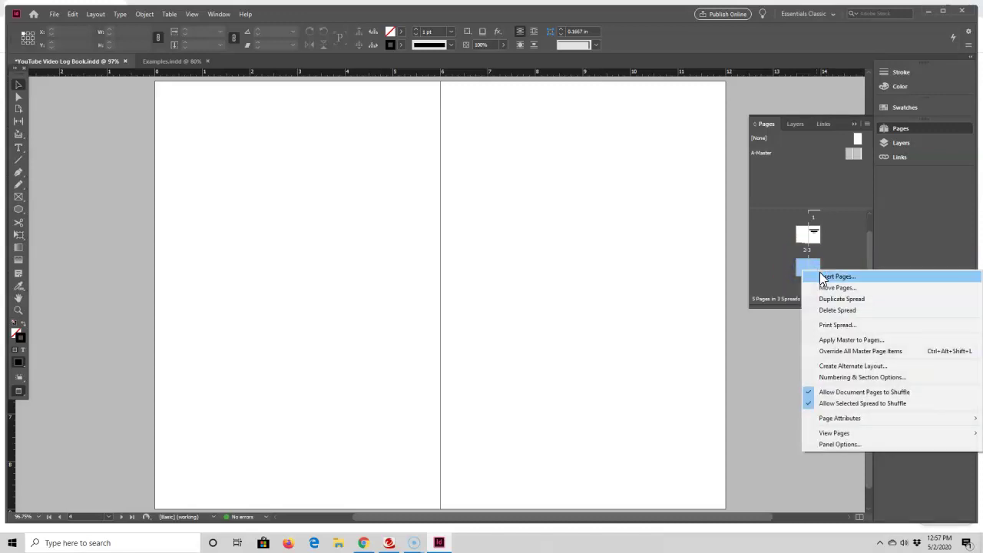
{"action": "left_click", "coordinate": [842, 341]}
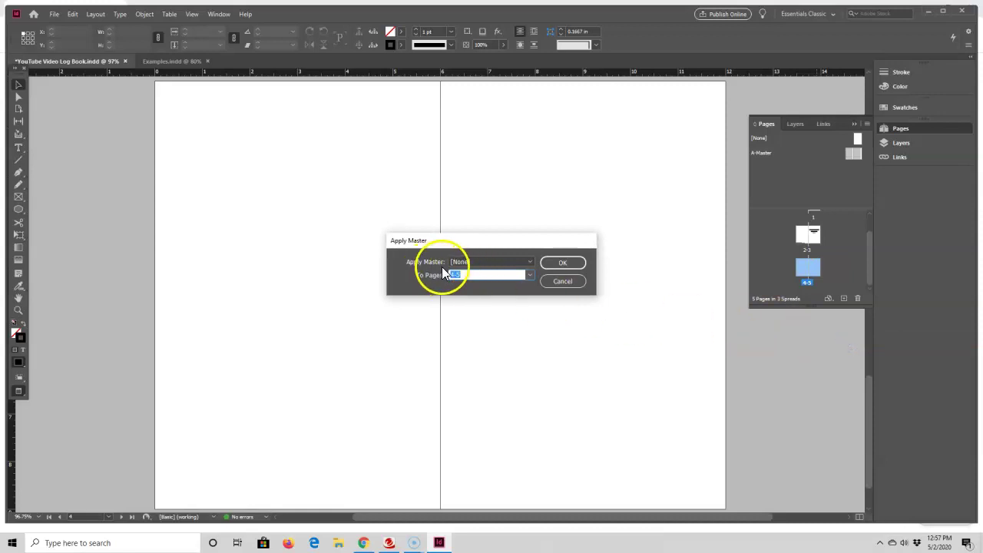
{"action": "left_click", "coordinate": [530, 262]}
{"action": "left_click", "coordinate": [472, 283]}
{"action": "left_click", "coordinate": [562, 264]}
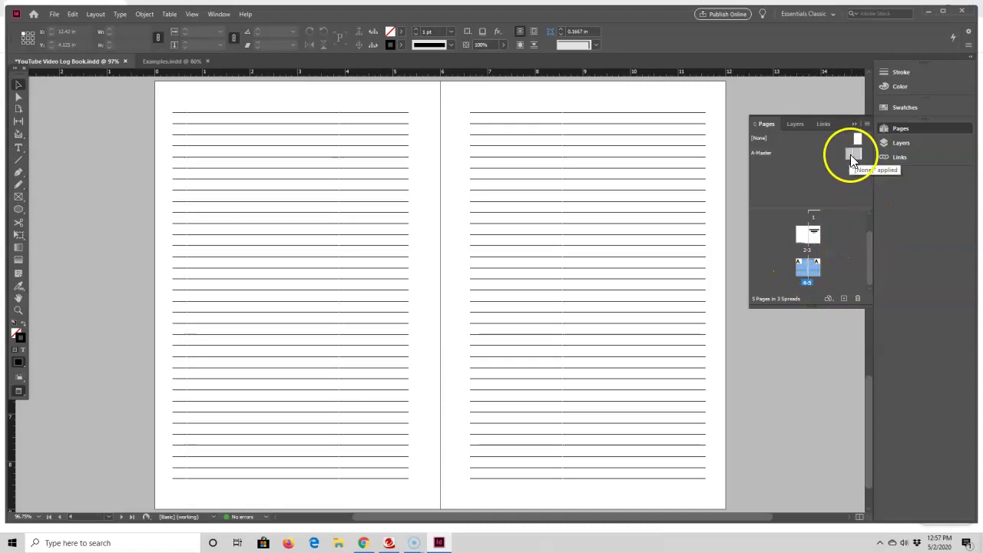
{"action": "left_click_drag", "start_coordinate": [854, 153], "coordinate": [850, 256]}
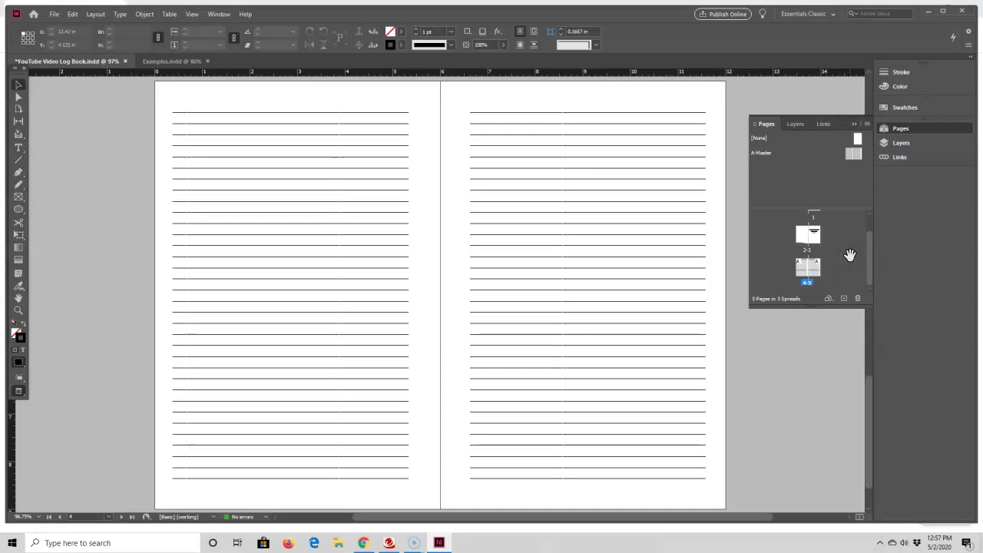
Duplicate spread 4-5 to create a new ruled spread 6-7.
{"action": "left_click", "coordinate": [819, 270]}
{"action": "left_click", "coordinate": [799, 269]}
{"action": "right_click", "coordinate": [818, 272]}
{"action": "left_click", "coordinate": [830, 300]}
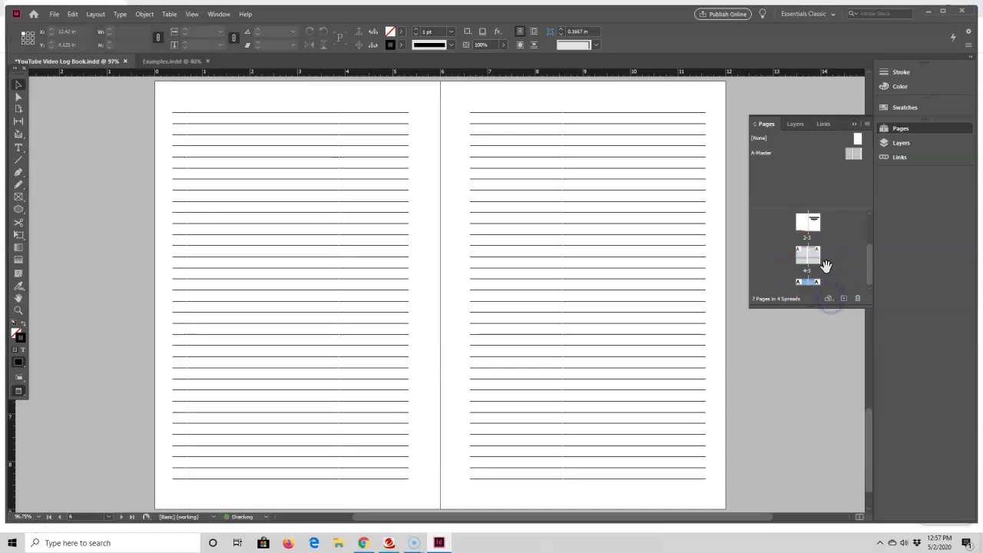
{"action": "left_click", "coordinate": [829, 268]}
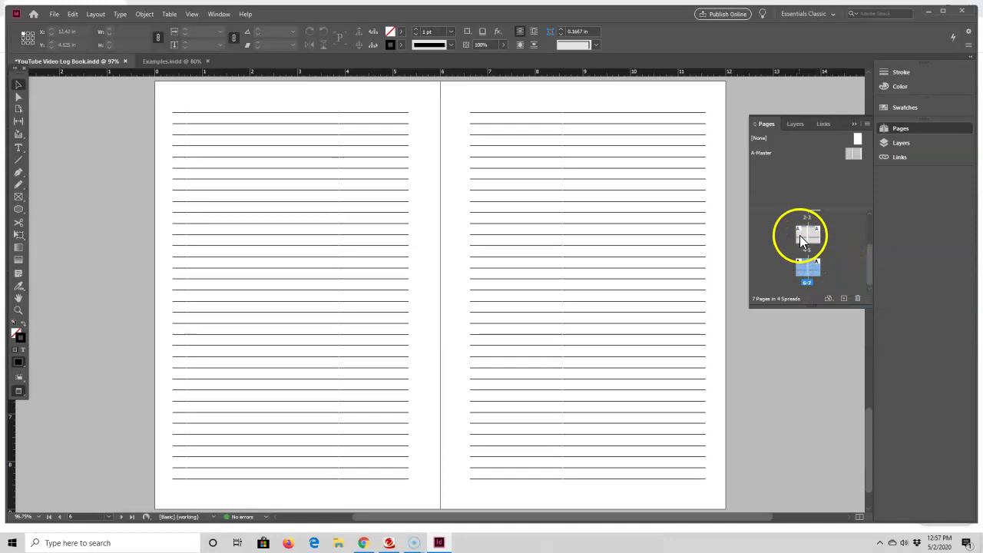
Duplicate the ruled spreads twice more, reaching 17 pages in 9 spreads.
{"action": "left_click_drag", "start_coordinate": [815, 251], "coordinate": [800, 237]}
{"action": "right_click", "coordinate": [808, 244]}
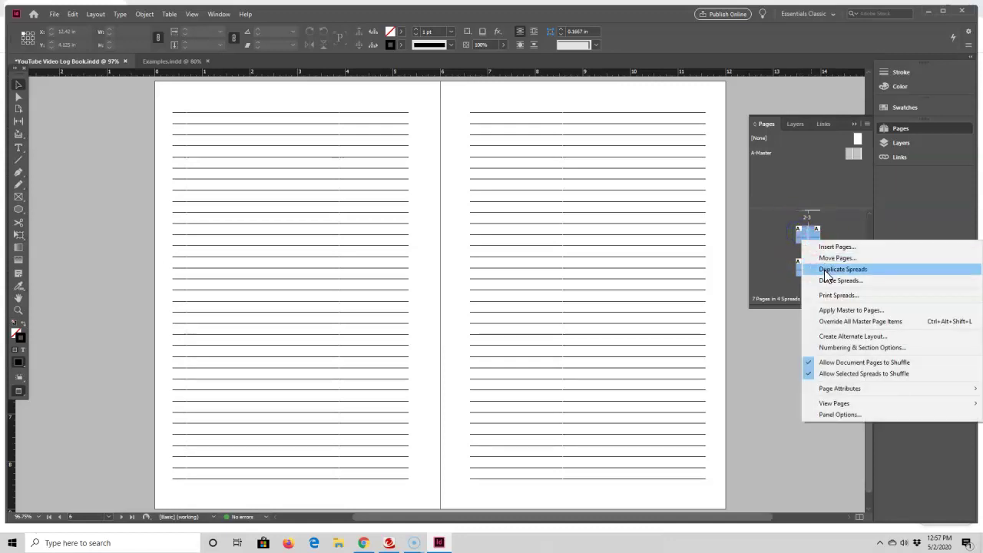
{"action": "left_click", "coordinate": [824, 270]}
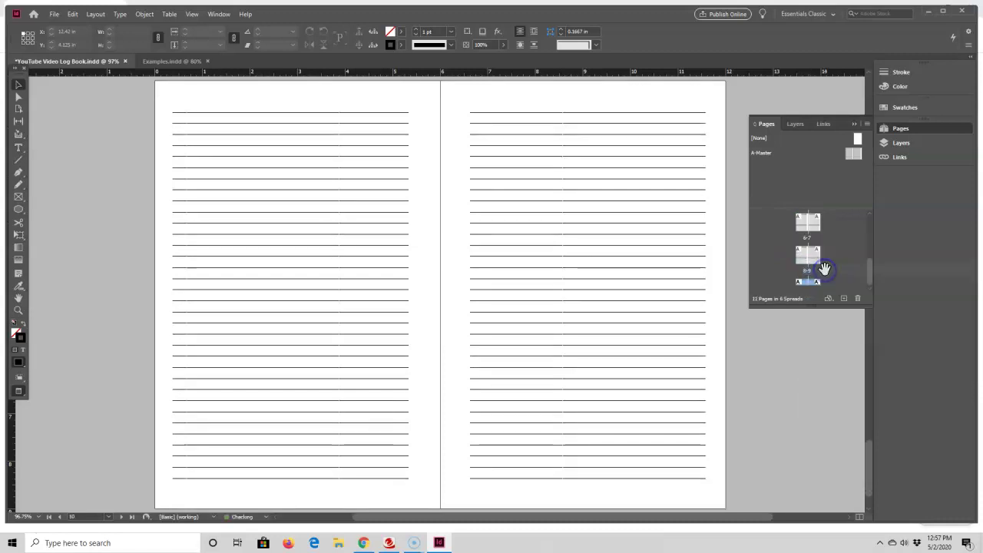
{"action": "left_click", "coordinate": [805, 227]}
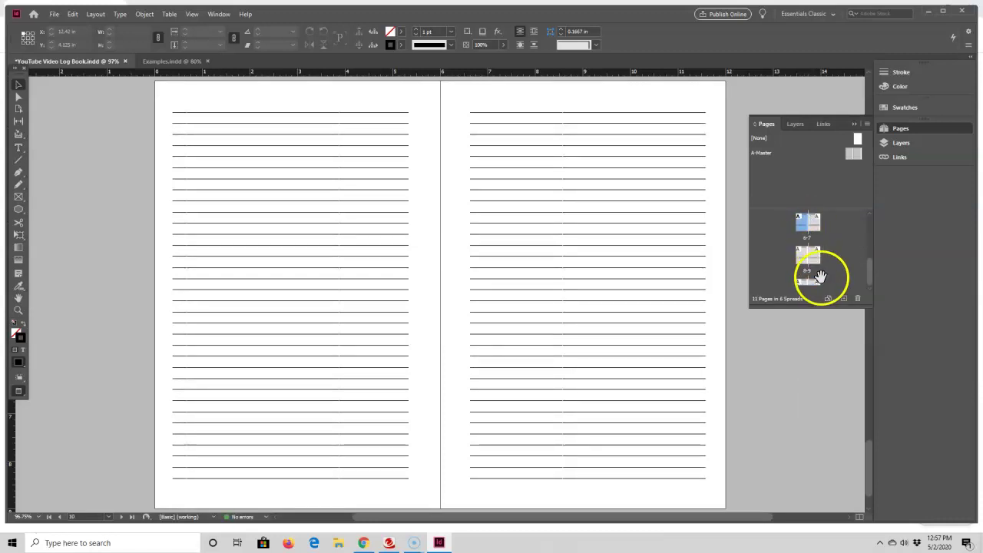
{"action": "left_click", "coordinate": [815, 283], "text": "shift"}
{"action": "right_click", "coordinate": [804, 251]}
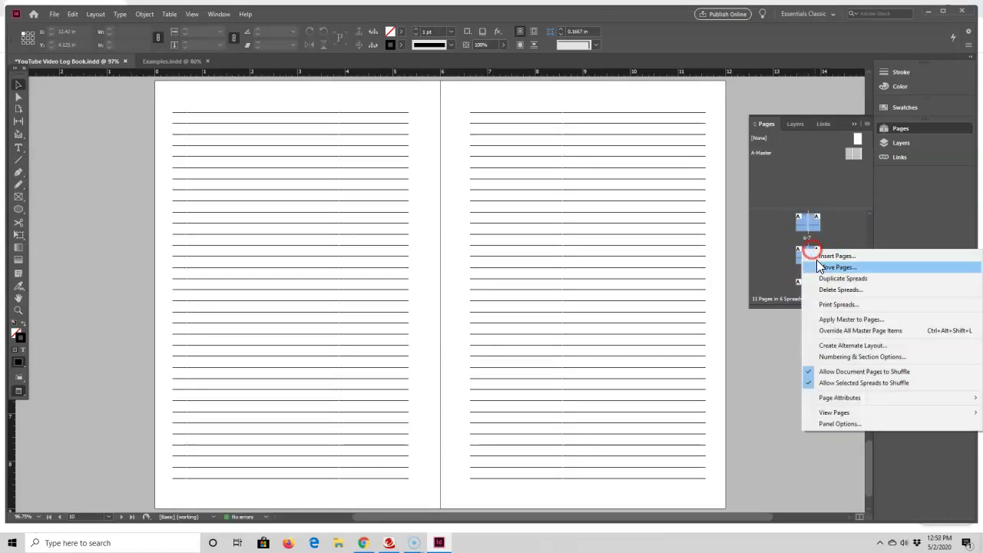
{"action": "left_click", "coordinate": [827, 279]}
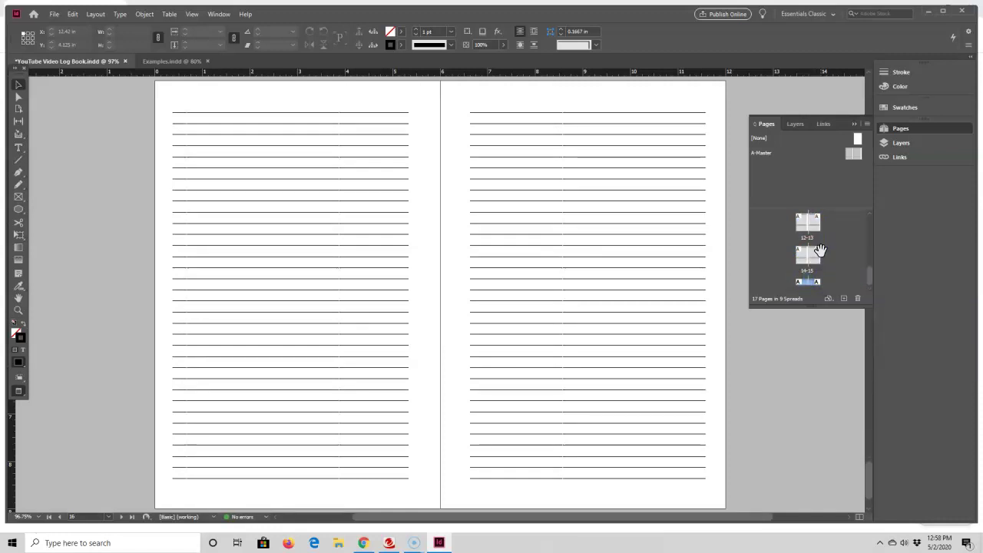
{"action": "scroll", "coordinate": [828, 244], "scroll_direction": "down", "scroll_amount": 1}
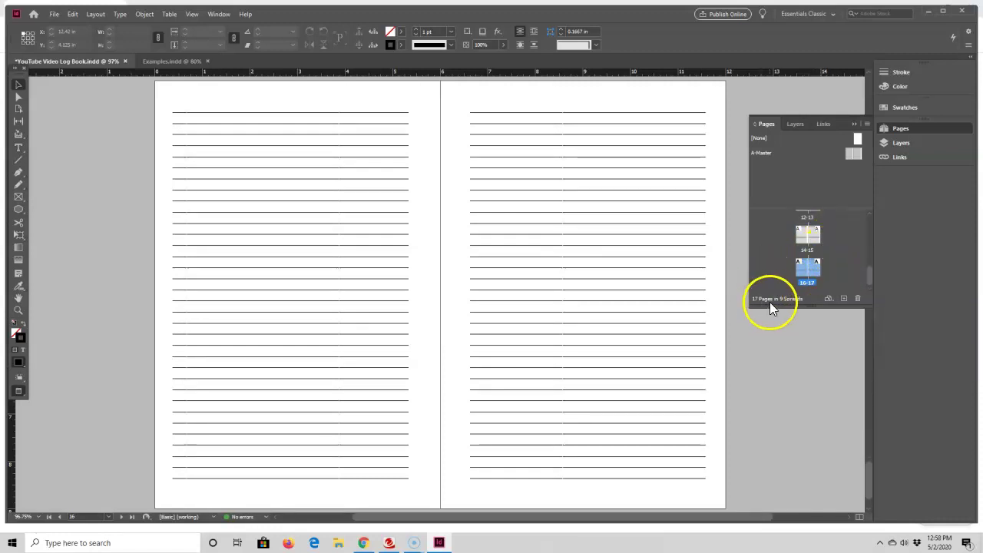
{"action": "scroll", "coordinate": [811, 277], "scroll_direction": "up", "scroll_amount": 6}
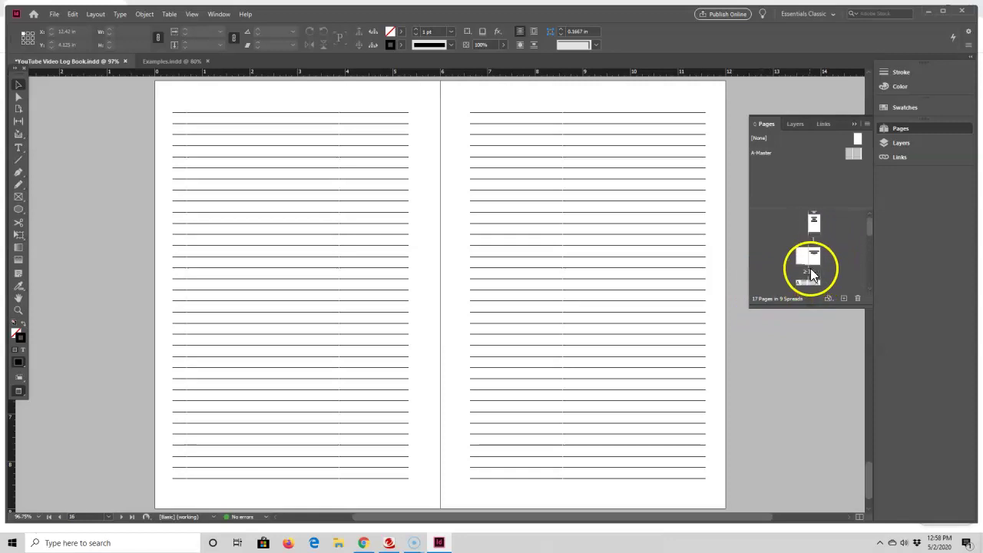
Jump to the cover page and scroll through all 17 pages of the log book.
{"action": "double_click", "coordinate": [814, 224]}
{"action": "scroll", "coordinate": [564, 268], "scroll_direction": "down", "scroll_amount": 5}
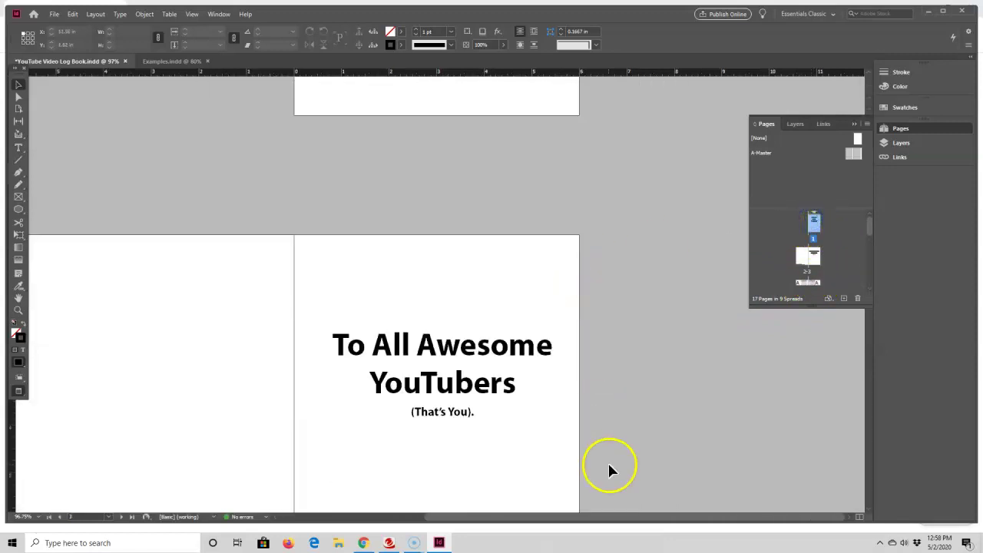
{"action": "left_click_drag", "start_coordinate": [622, 521], "coordinate": [564, 518]}
{"action": "scroll", "coordinate": [325, 428], "scroll_direction": "up", "scroll_amount": 4}
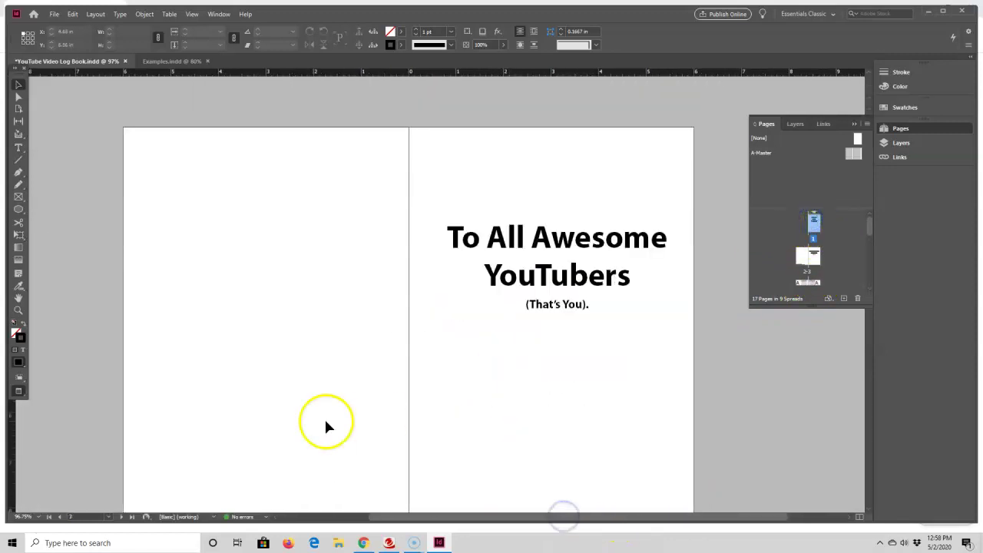
{"action": "scroll", "coordinate": [573, 348], "scroll_direction": "down", "scroll_amount": 10}
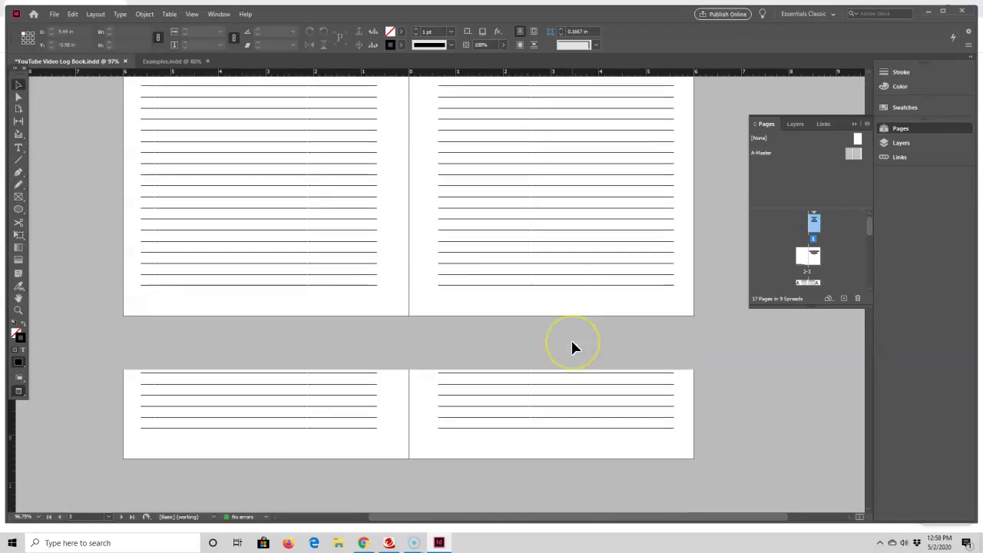
{"action": "scroll", "coordinate": [572, 348], "scroll_direction": "down", "scroll_amount": 15}
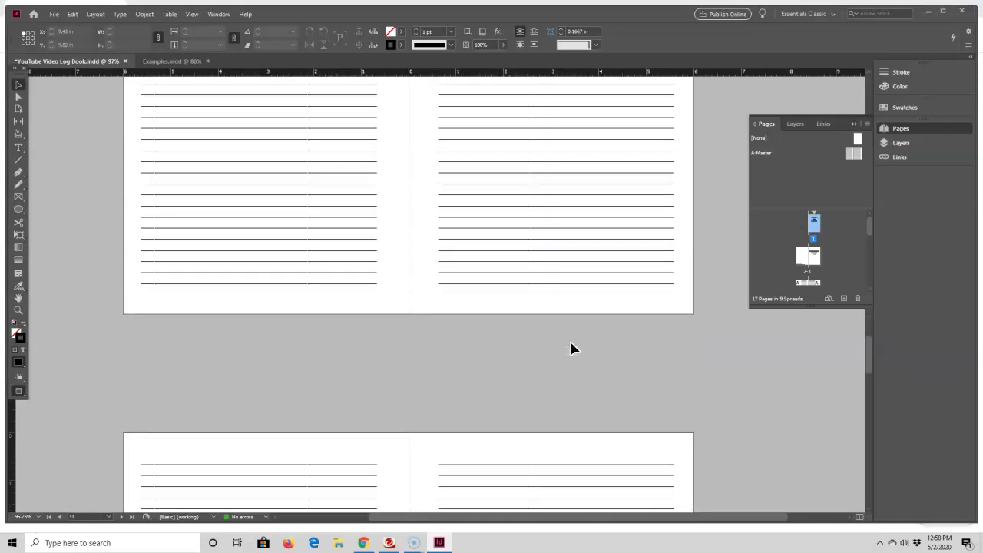
{"action": "scroll", "coordinate": [569, 340], "scroll_direction": "down", "scroll_amount": 12}
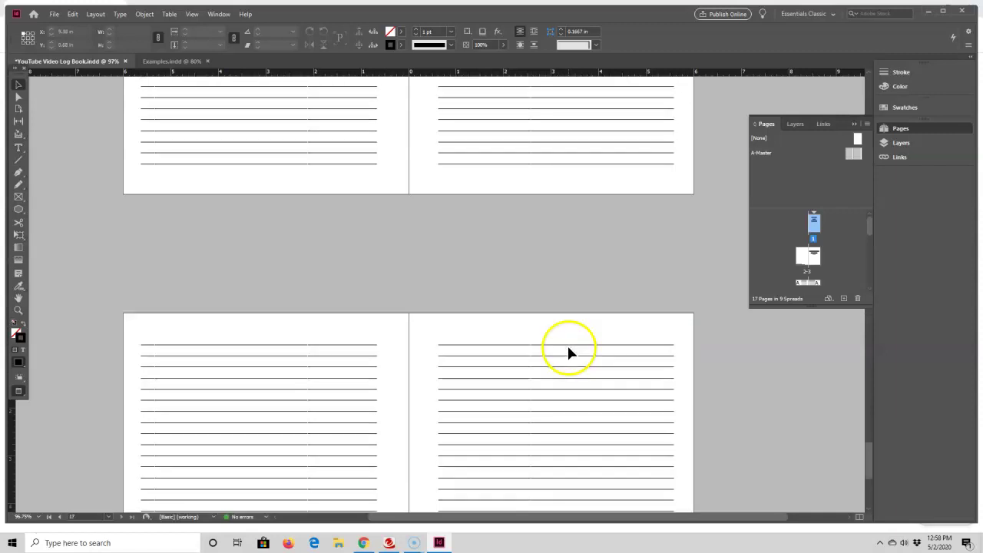
{"action": "scroll", "coordinate": [570, 352], "scroll_direction": "down", "scroll_amount": 1}
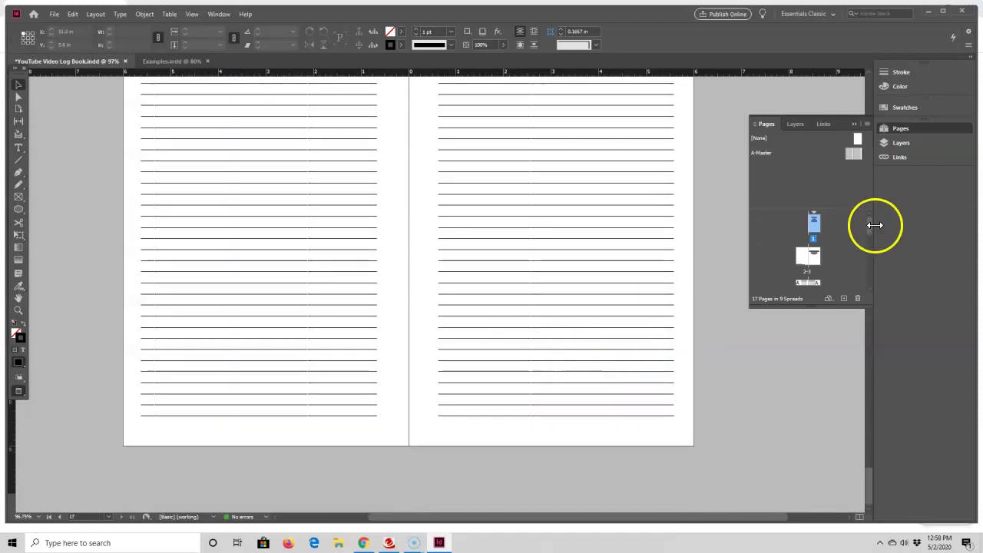
{"action": "left_click_drag", "start_coordinate": [870, 226], "coordinate": [875, 282]}
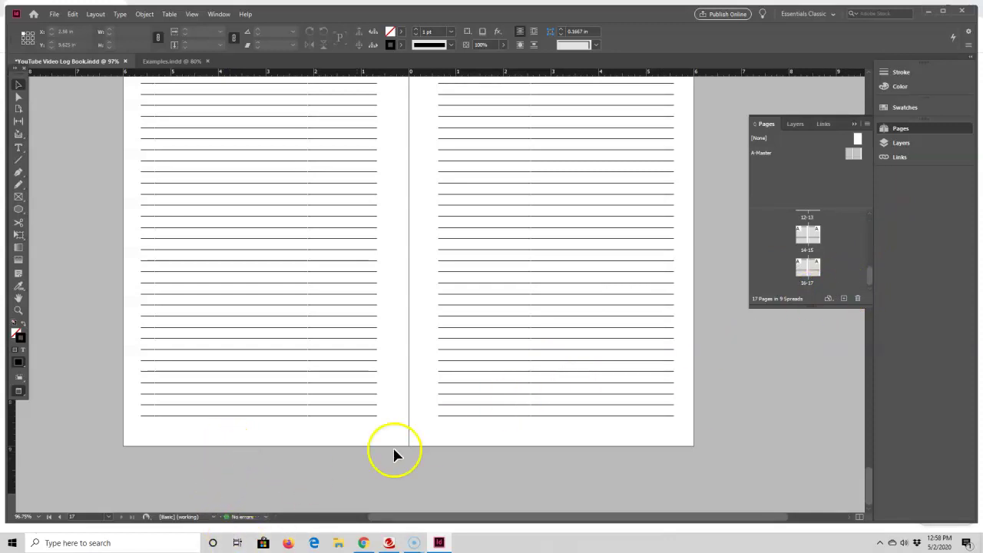
Add an extra page, then undo it to keep 17 pages.
{"action": "left_click", "coordinate": [843, 299]}
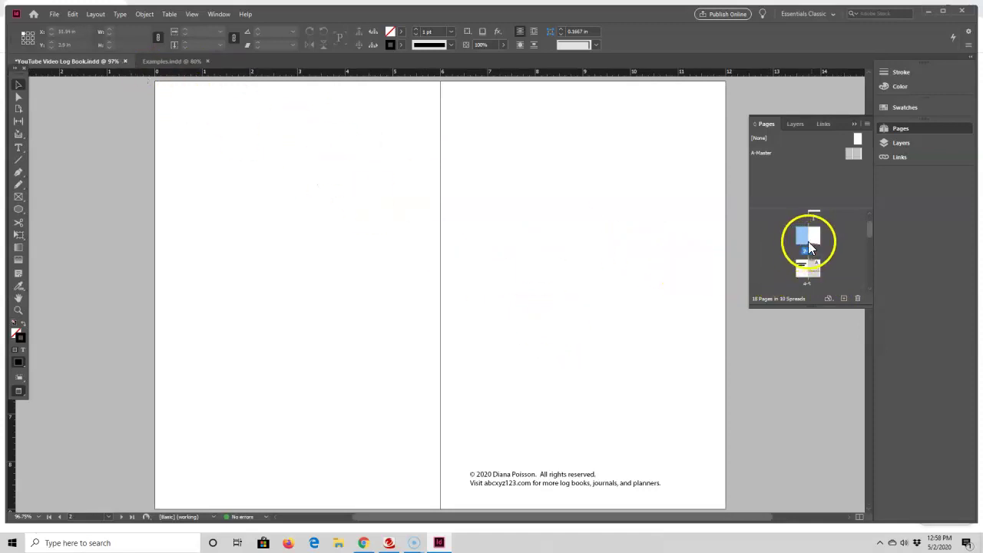
{"action": "left_click", "coordinate": [72, 14]}
{"action": "left_click", "coordinate": [78, 26]}
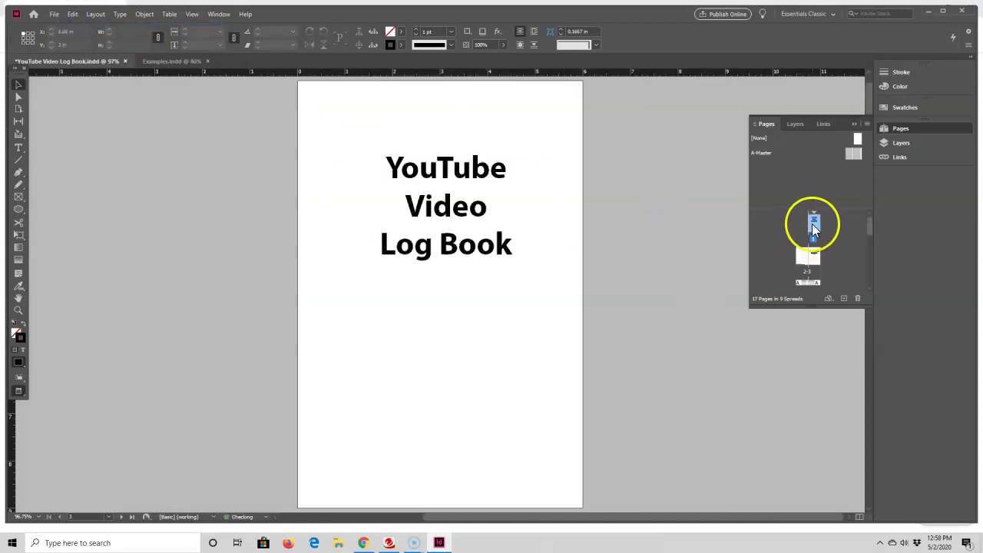
{"action": "left_click_drag", "start_coordinate": [871, 230], "coordinate": [869, 279]}
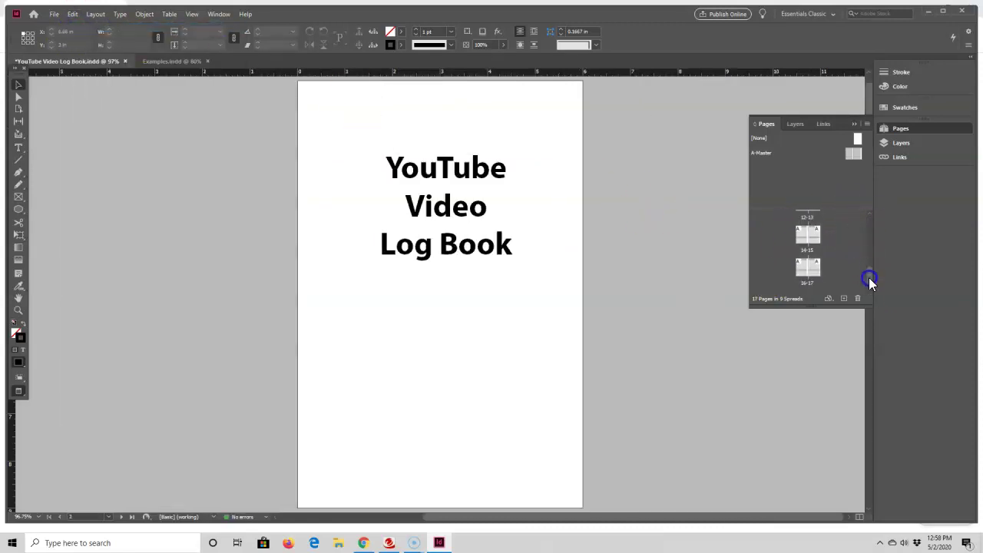
Add a lined page 18 after spread 16-17.
{"action": "double_click", "coordinate": [816, 270]}
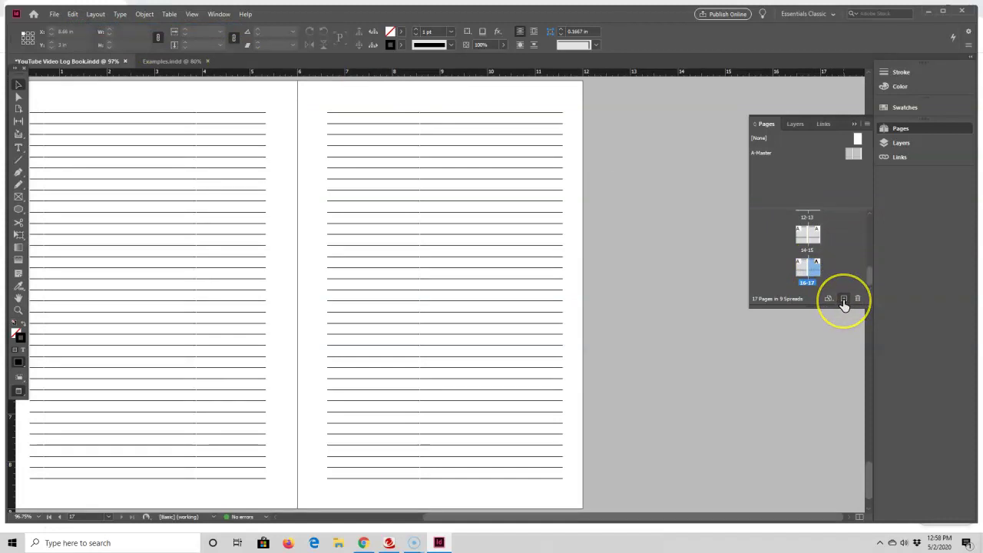
{"action": "left_click", "coordinate": [844, 300]}
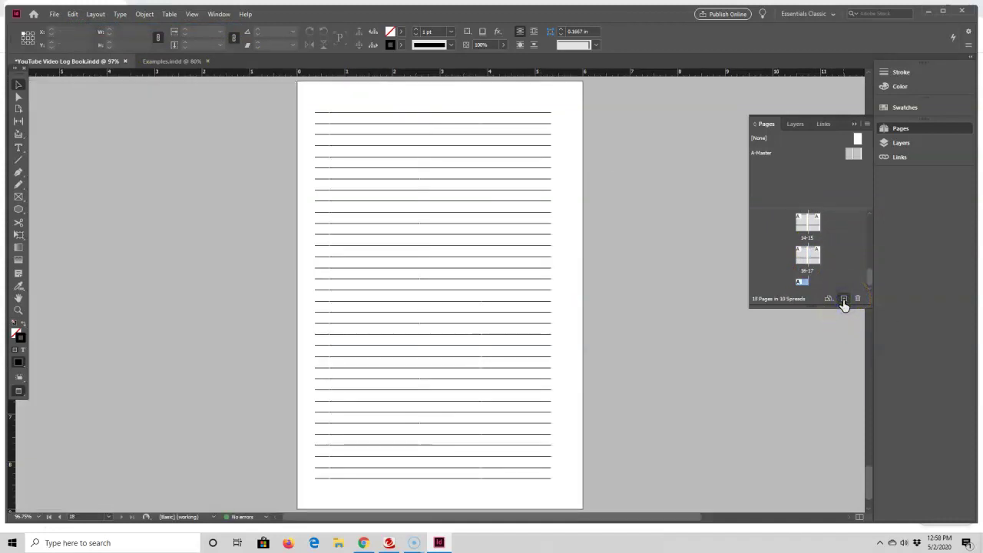
{"action": "scroll", "coordinate": [856, 248], "scroll_direction": "down", "scroll_amount": 1}
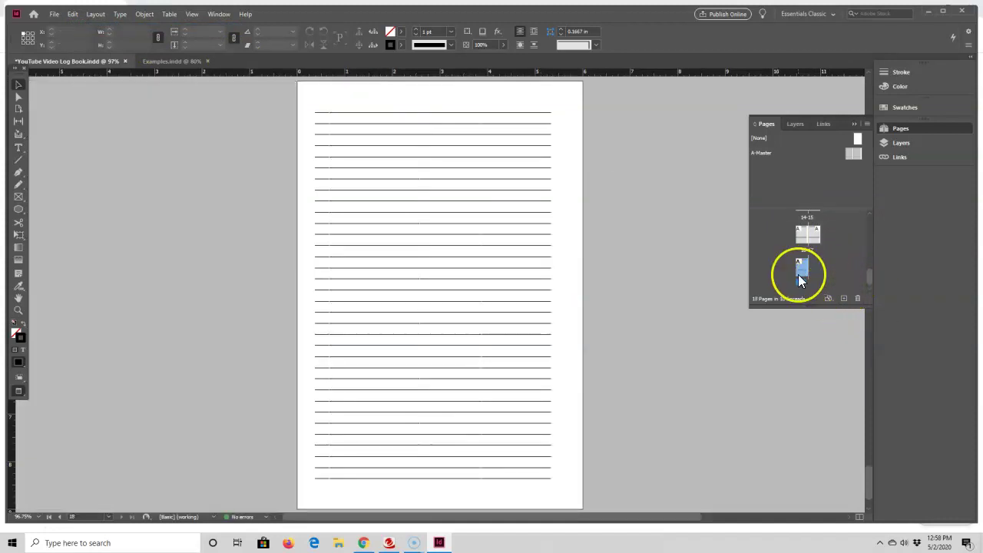
{"action": "left_click", "coordinate": [894, 274]}
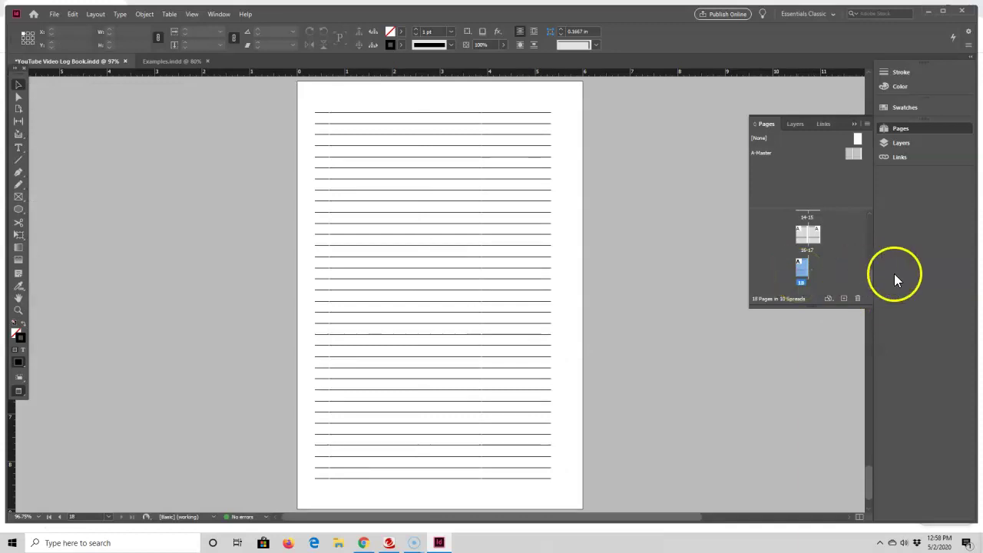
{"action": "left_click_drag", "start_coordinate": [870, 279], "coordinate": [868, 213]}
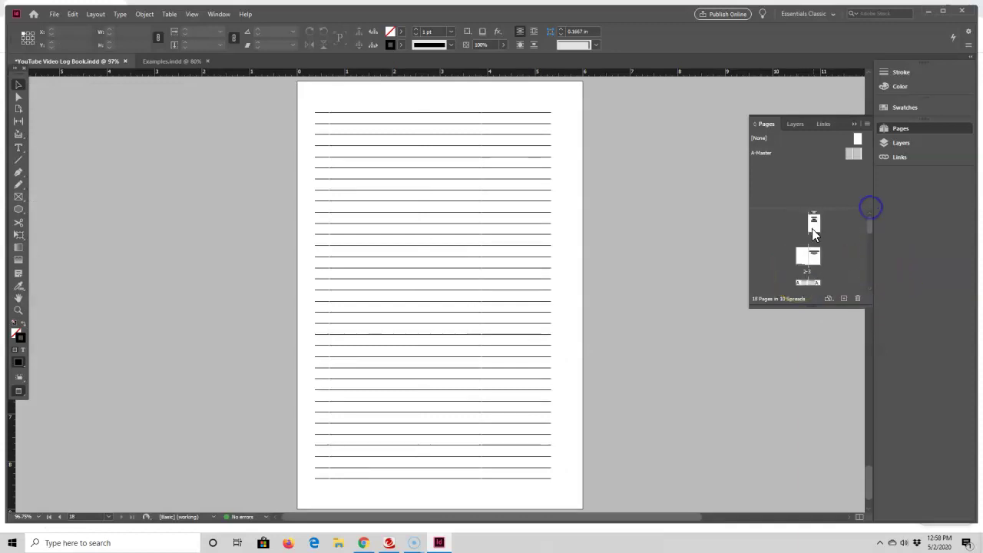
Browse the 18-page log book, ending on the 'To All Awesome YouTubers' dedication spread.
{"action": "left_click_drag", "start_coordinate": [814, 229], "coordinate": [825, 248]}
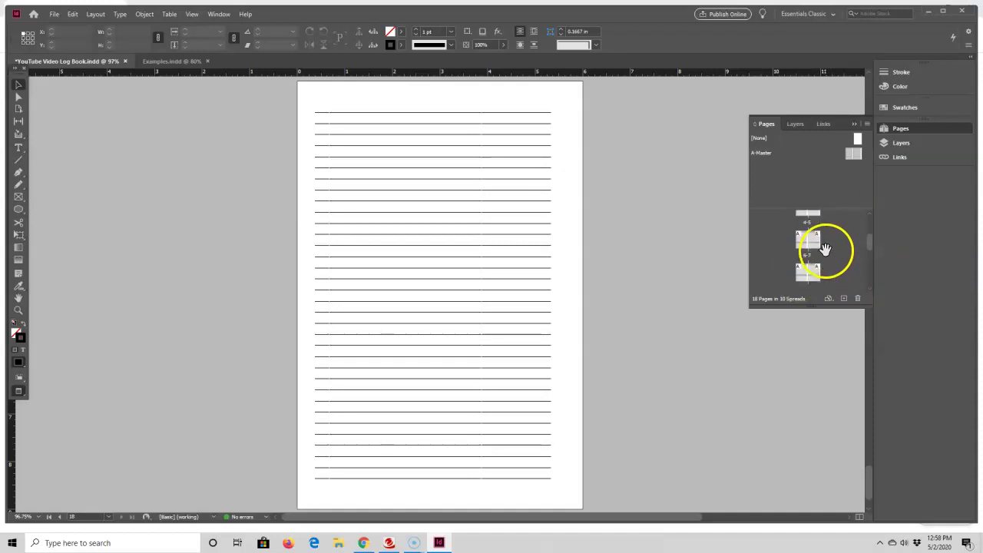
{"action": "left_click", "coordinate": [527, 176]}
{"action": "scroll", "coordinate": [527, 220], "scroll_direction": "down", "scroll_amount": 4}
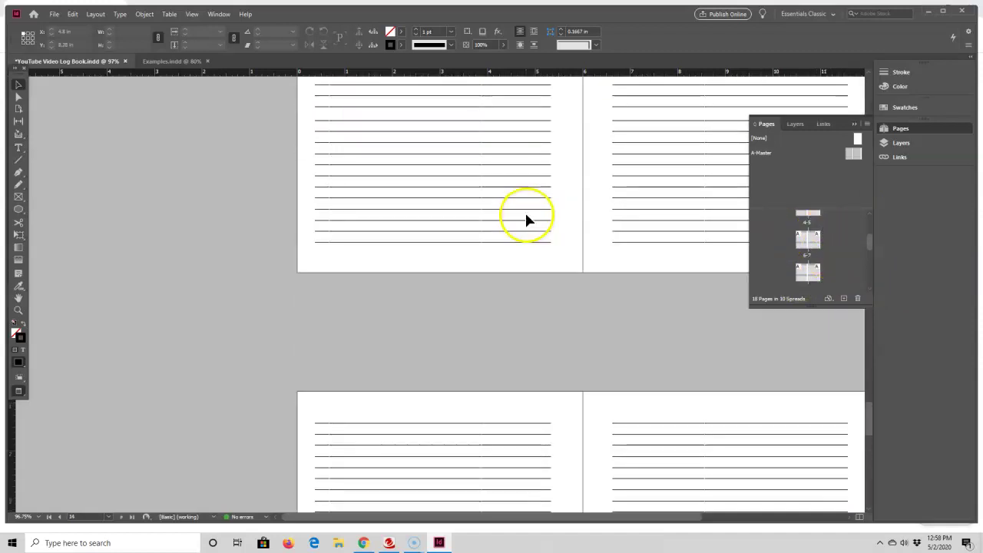
{"action": "left_click_drag", "start_coordinate": [540, 524], "coordinate": [630, 514]}
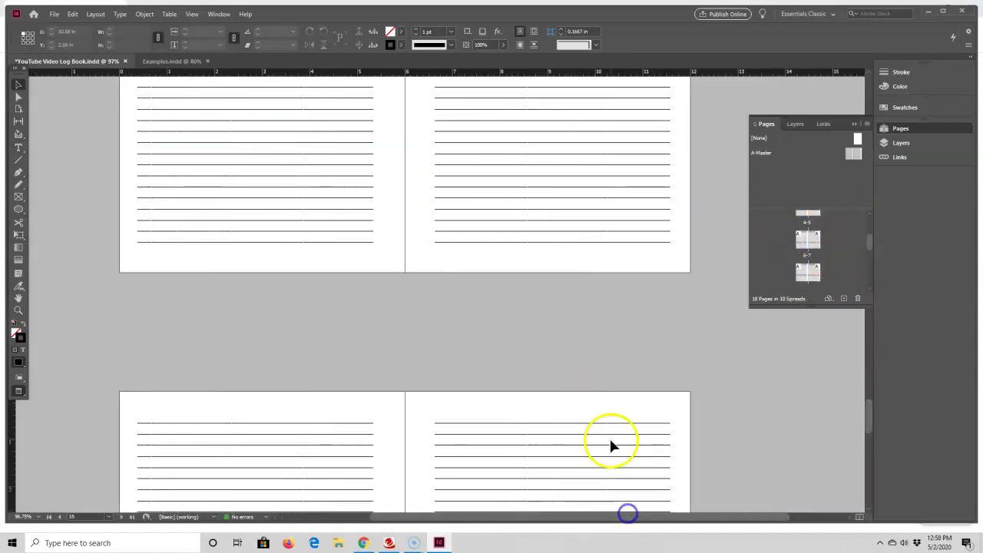
{"action": "scroll", "coordinate": [620, 410], "scroll_direction": "down", "scroll_amount": 5}
{"action": "scroll", "coordinate": [620, 407], "scroll_direction": "down", "scroll_amount": 5}
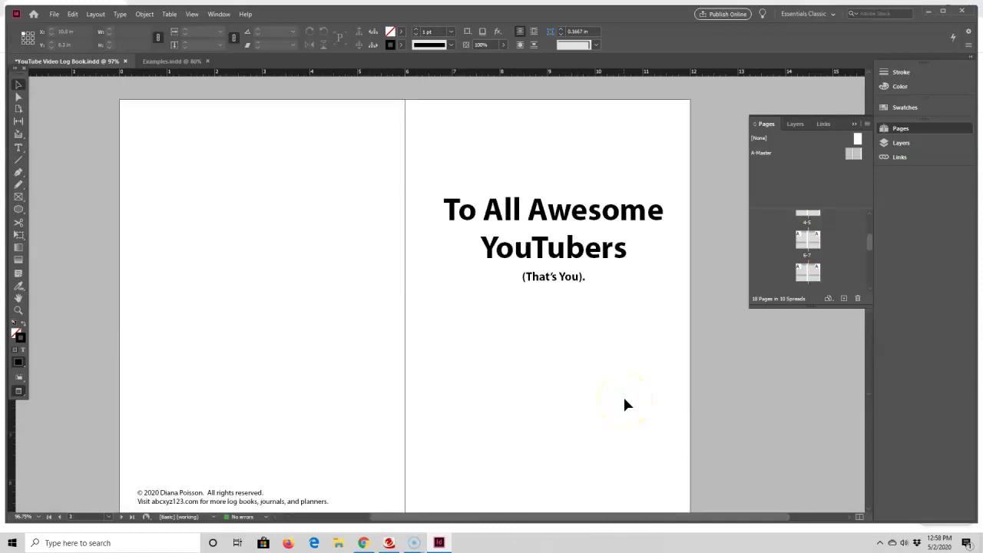
Check the NOTES heading in Examples.indd, then open the log book's A-Master spread.
{"action": "left_click", "coordinate": [171, 60]}
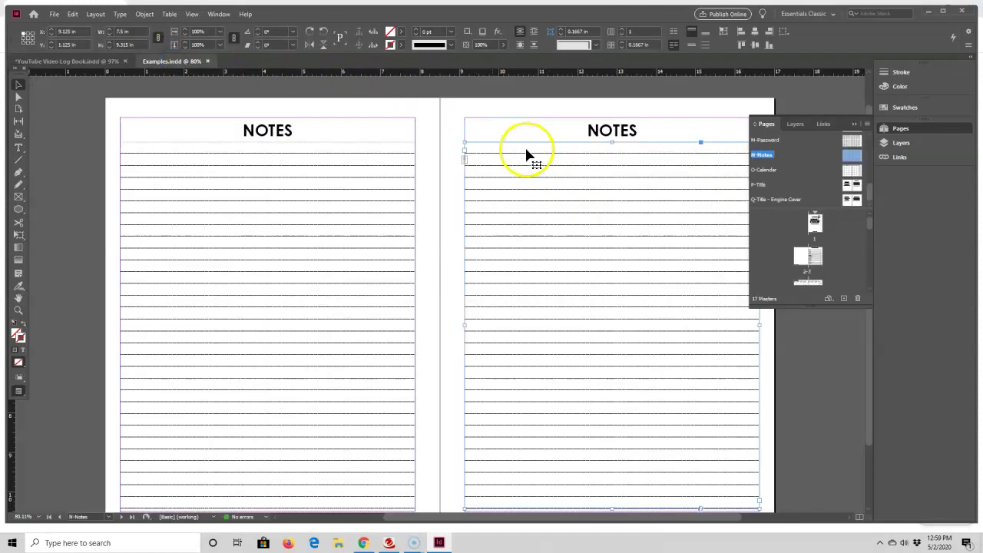
{"action": "left_click", "coordinate": [327, 130]}
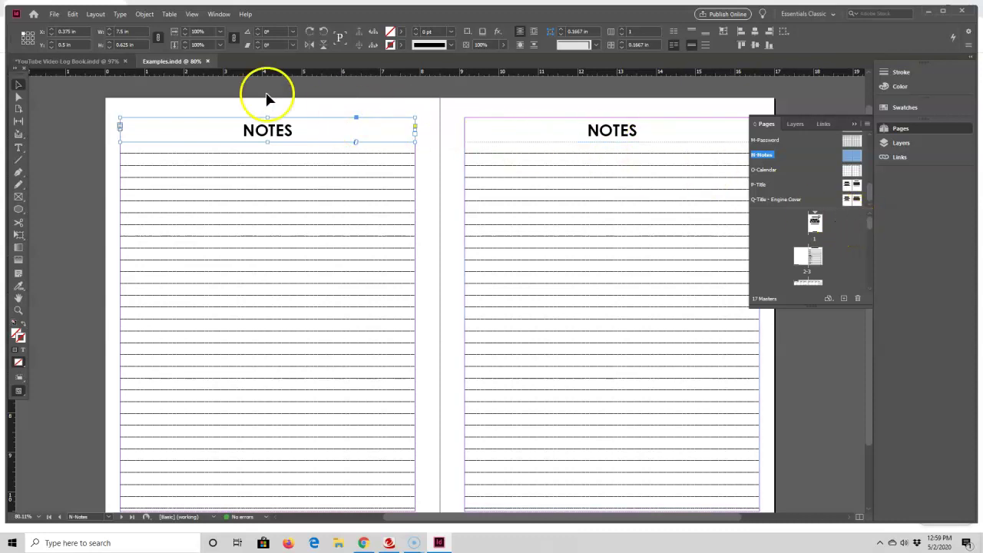
{"action": "left_click", "coordinate": [79, 61]}
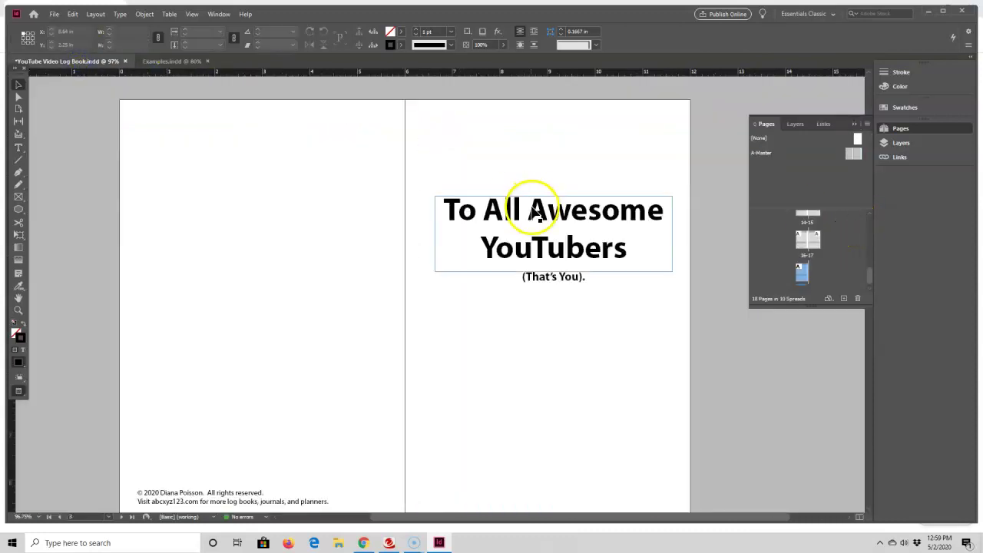
{"action": "double_click", "coordinate": [860, 153]}
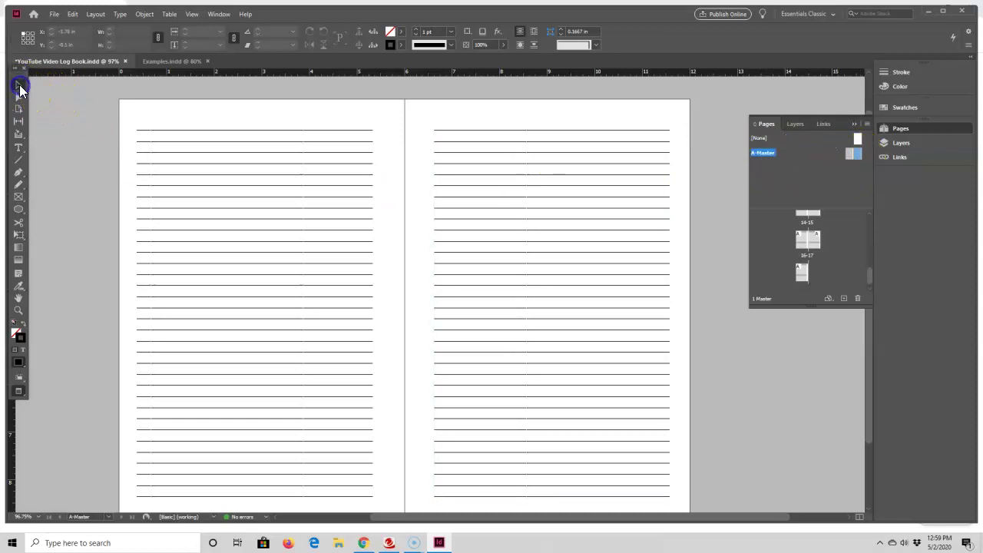
Move the right page's ruled lines down and type 'Notes' in a text frame above them.
{"action": "key", "text": "w"}
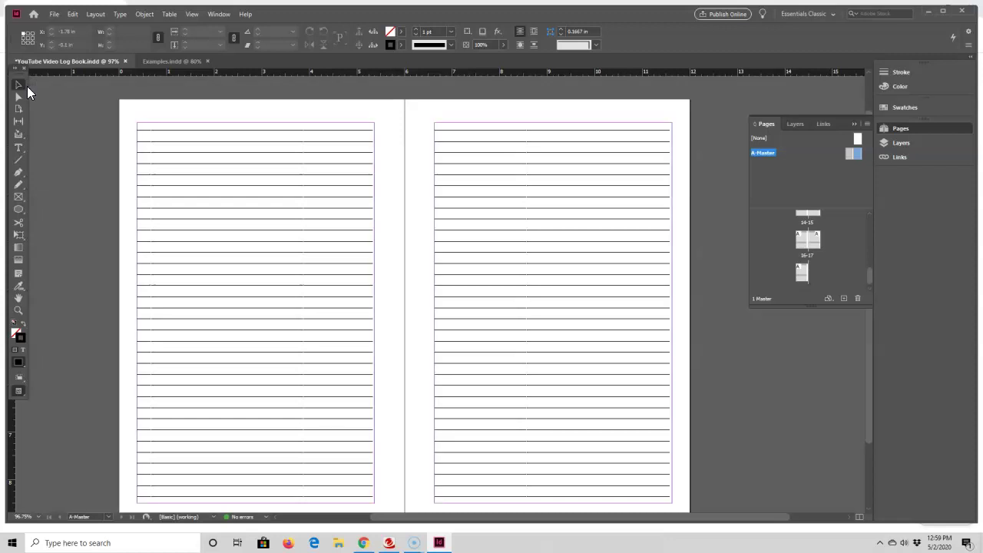
{"action": "left_click_drag", "start_coordinate": [562, 153], "coordinate": [560, 216]}
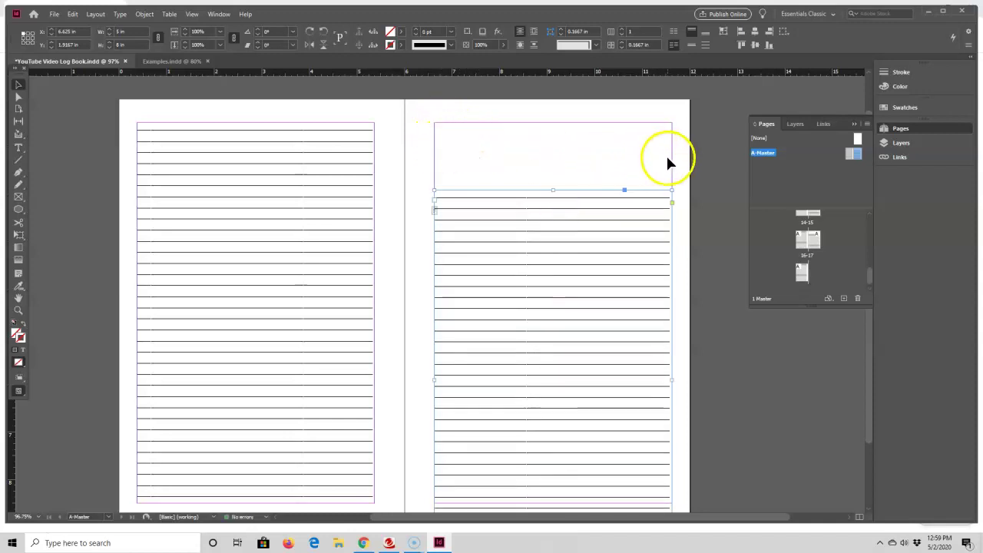
{"action": "left_click", "coordinate": [19, 148]}
{"action": "left_click_drag", "start_coordinate": [437, 125], "coordinate": [670, 158]}
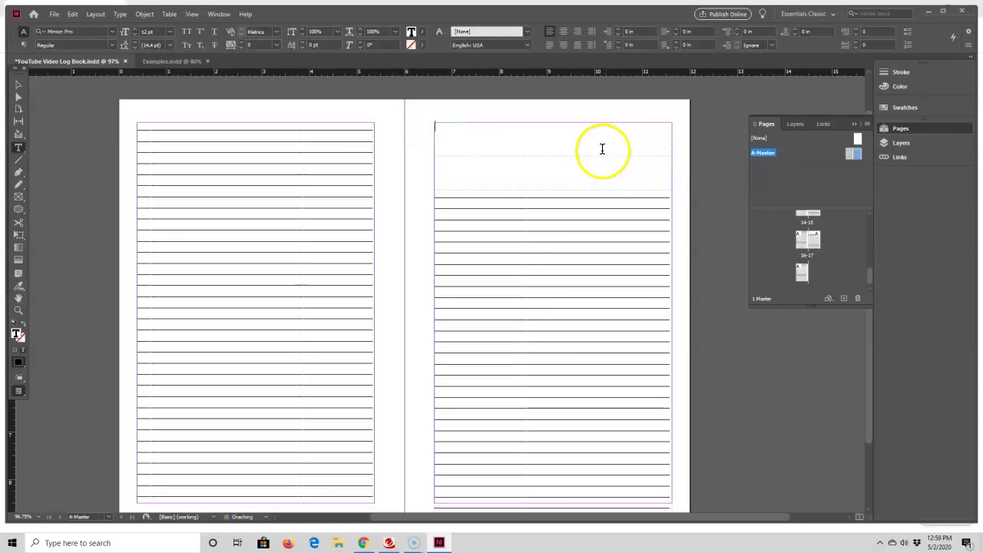
{"action": "type", "text": "Notes"}
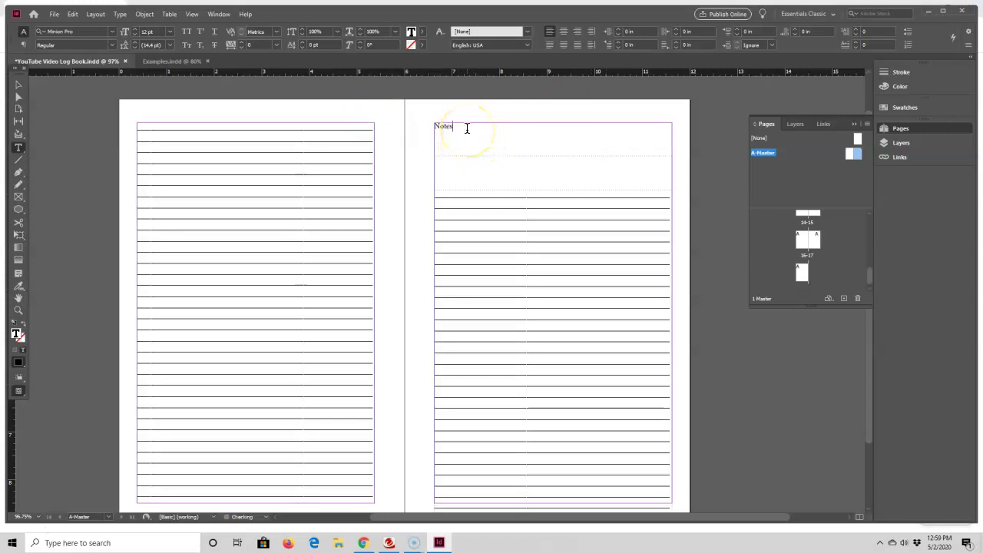
Format the Notes heading as Myriad Pro 36 pt, center-aligned.
{"action": "left_click", "coordinate": [452, 132]}
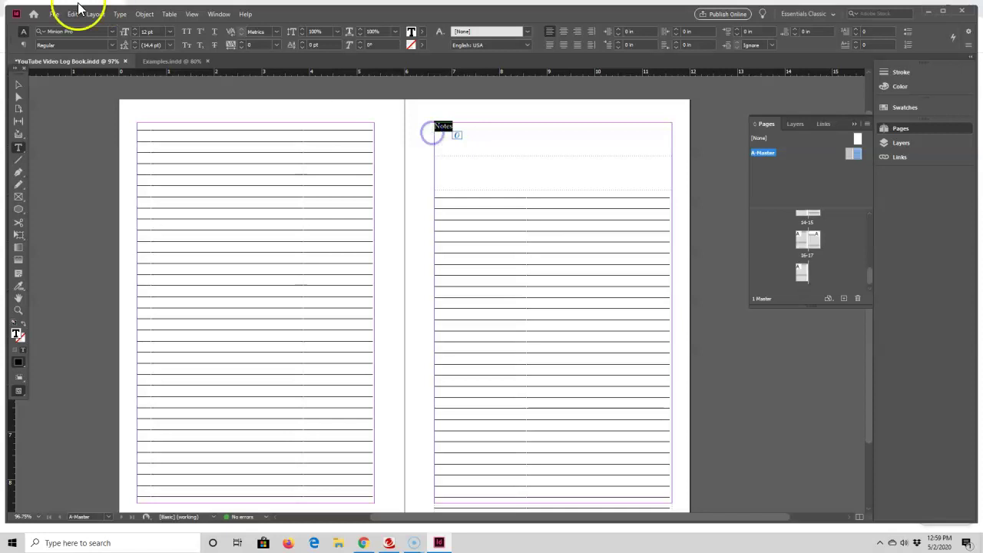
{"action": "left_click", "coordinate": [112, 32]}
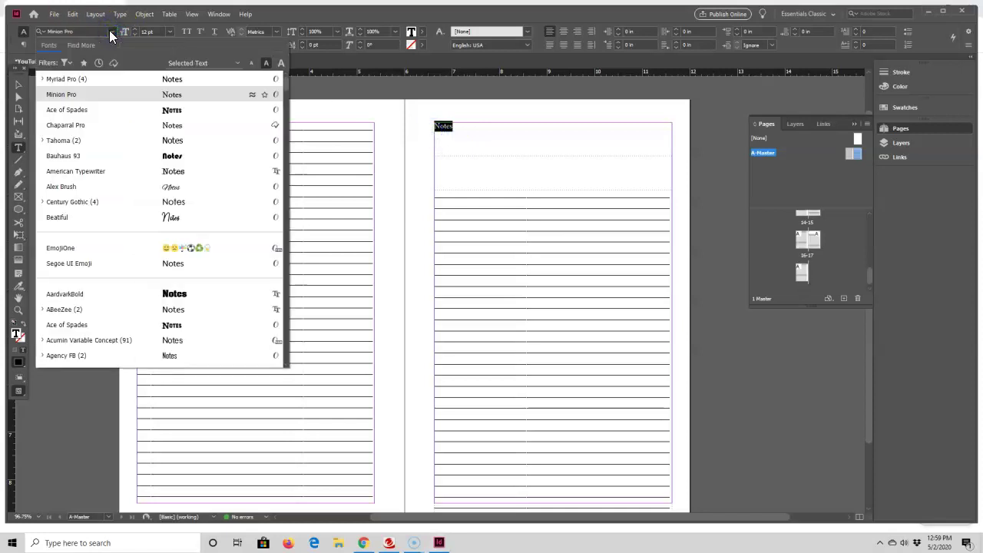
{"action": "left_click", "coordinate": [66, 79]}
{"action": "left_click", "coordinate": [169, 32]}
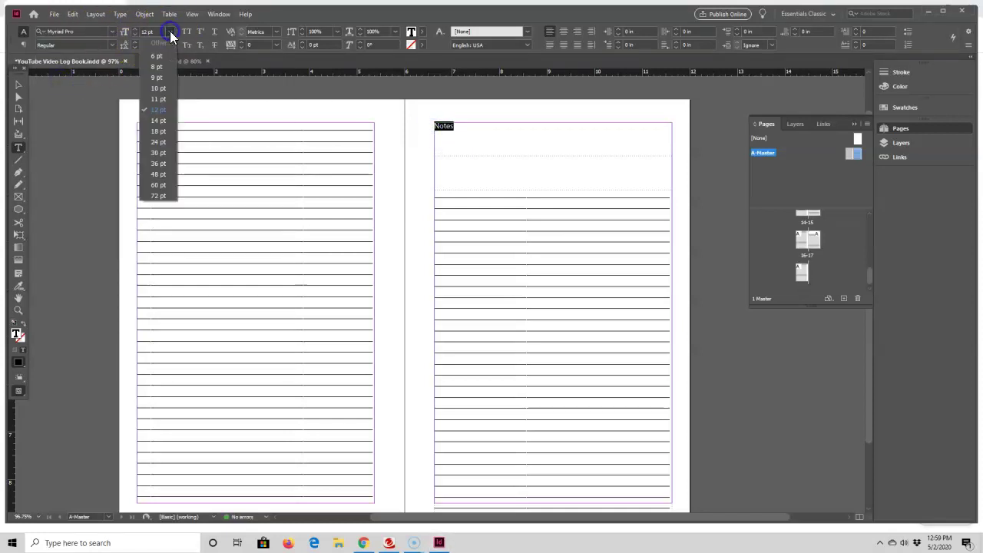
{"action": "left_click", "coordinate": [158, 164]}
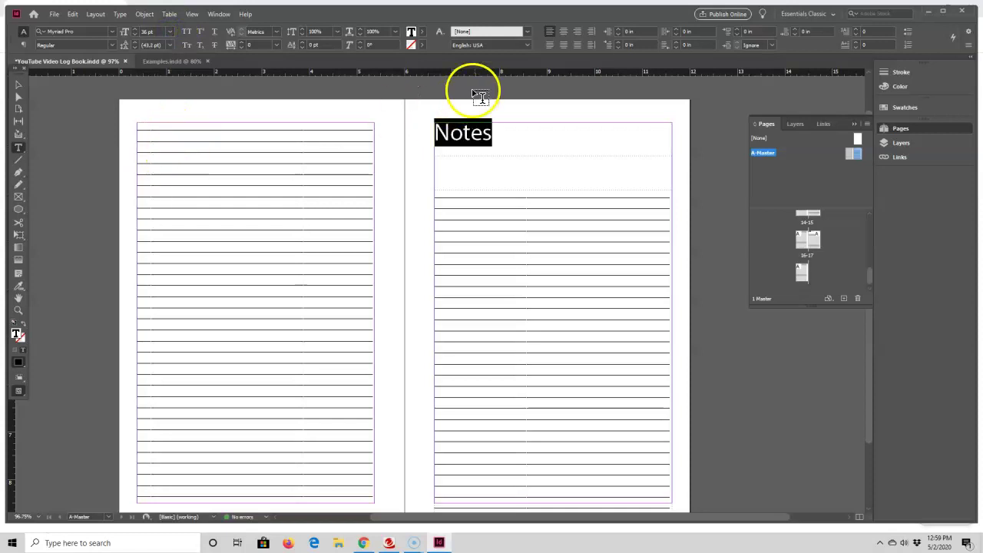
{"action": "left_click", "coordinate": [562, 33]}
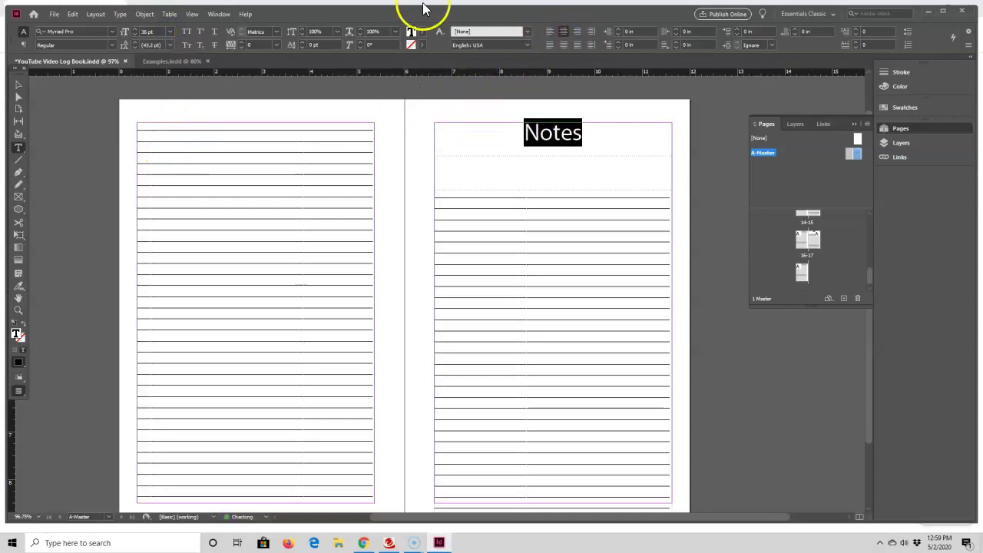
{"action": "left_click", "coordinate": [19, 85]}
Reposition the right page's ruled-lines frame up beneath the Notes heading.
{"action": "left_click_drag", "start_coordinate": [553, 352], "coordinate": [554, 317]}
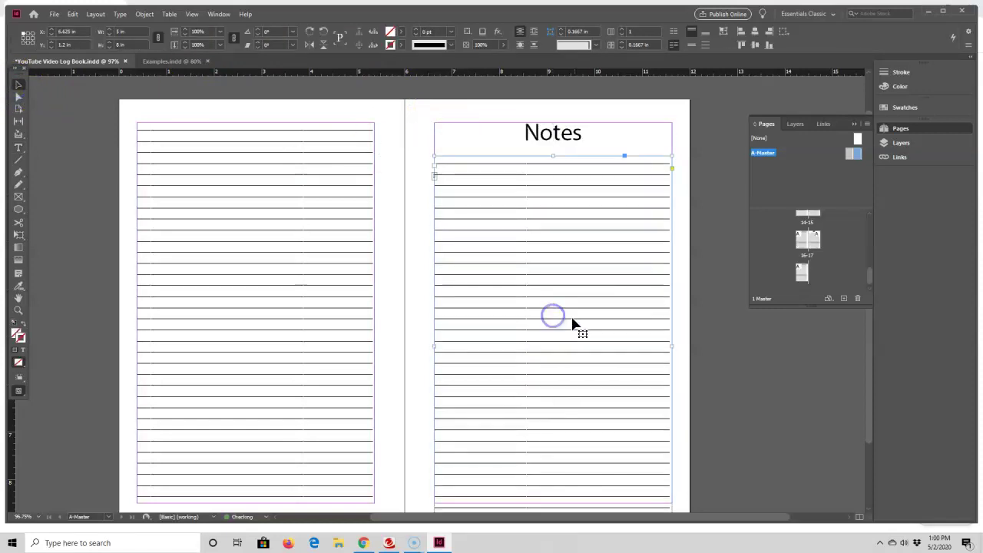
{"action": "scroll", "coordinate": [593, 329], "scroll_direction": "down", "scroll_amount": 2}
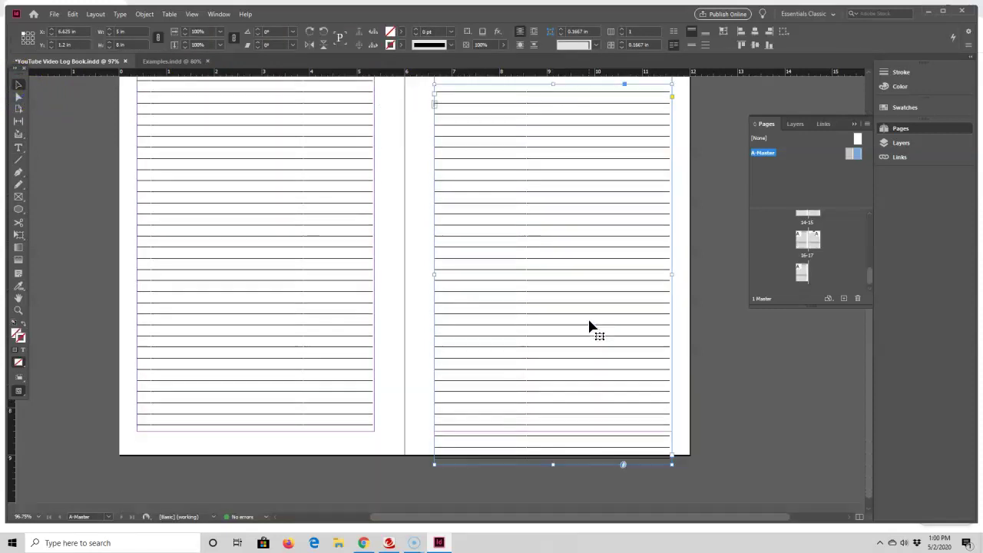
{"action": "double_click", "coordinate": [450, 415]}
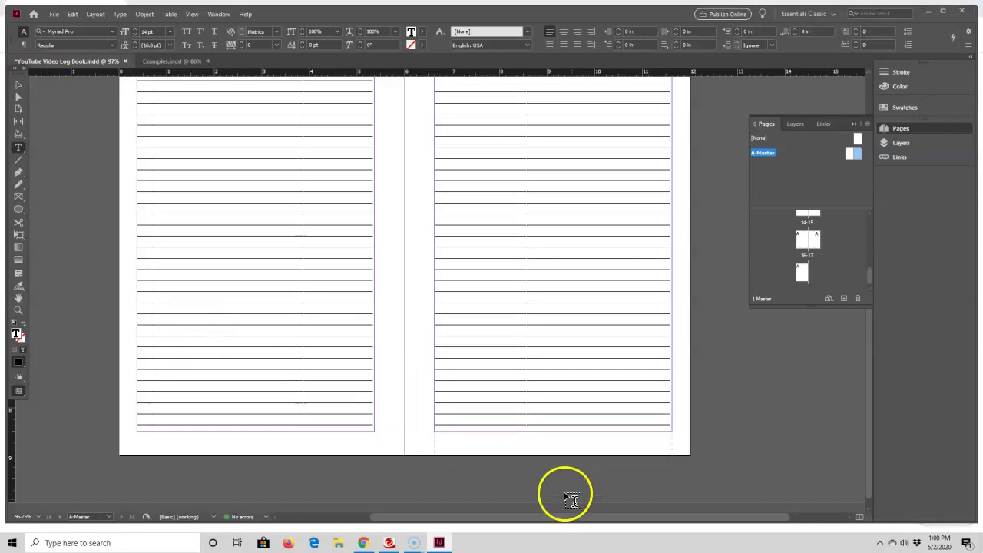
{"action": "left_click", "coordinate": [19, 86]}
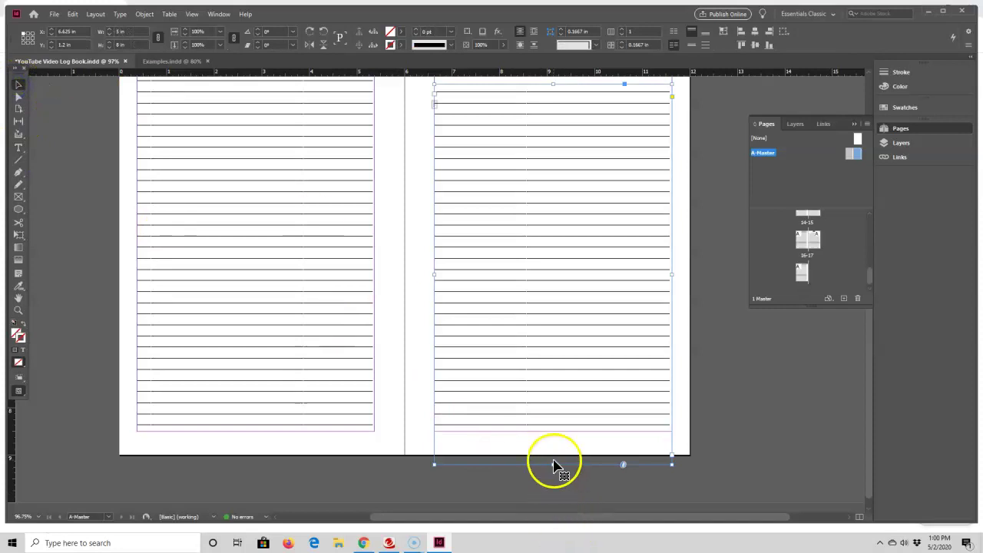
{"action": "left_click_drag", "start_coordinate": [555, 464], "coordinate": [553, 430]}
{"action": "scroll", "coordinate": [434, 457], "scroll_direction": "up", "scroll_amount": 2}
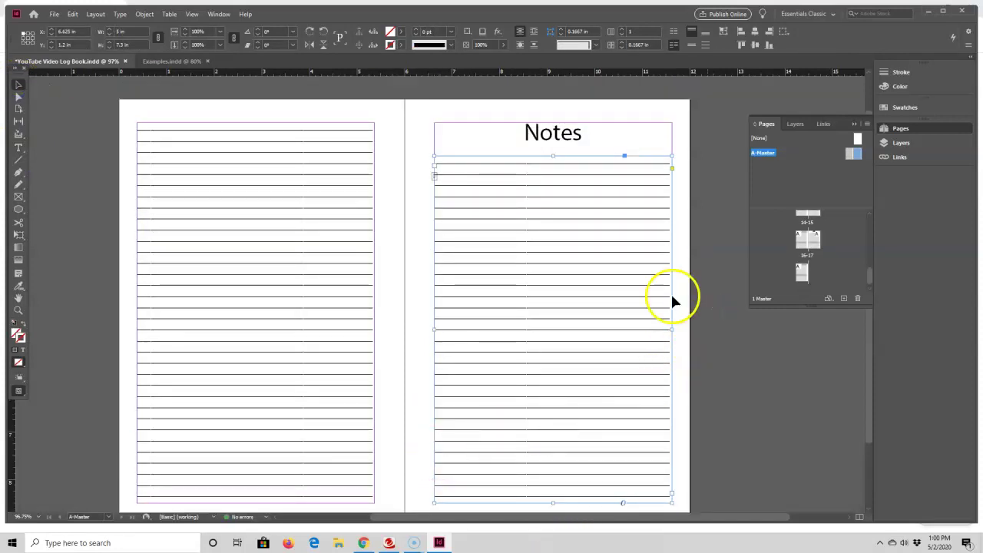
Shorten the heading frame, butt the lines against it, and extend them to the bottom margin.
{"action": "left_click", "coordinate": [701, 138]}
{"action": "left_click", "coordinate": [531, 136]}
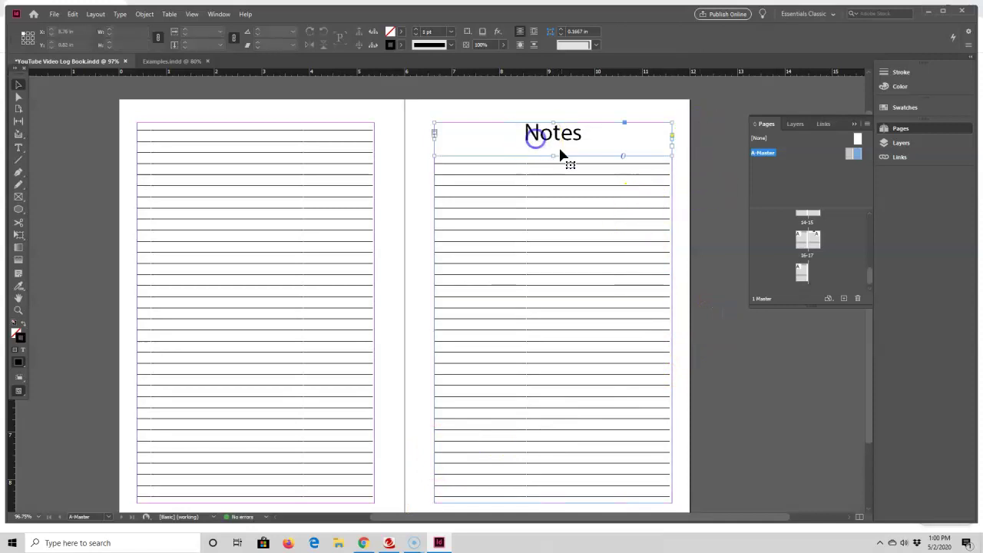
{"action": "left_click_drag", "start_coordinate": [553, 155], "coordinate": [554, 146]}
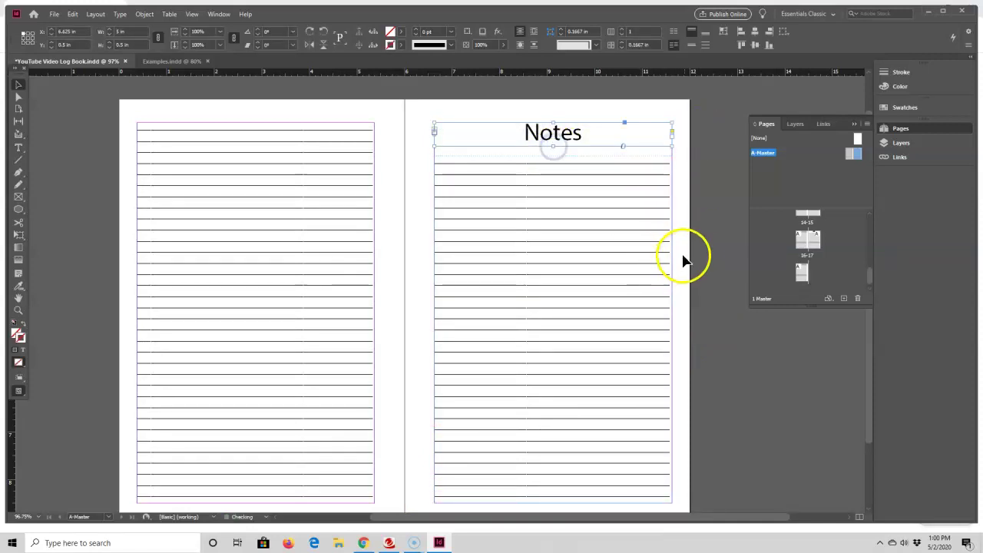
{"action": "left_click", "coordinate": [630, 234]}
{"action": "left_click_drag", "start_coordinate": [630, 235], "coordinate": [630, 235]}
{"action": "left_click", "coordinate": [725, 262]}
{"action": "left_click", "coordinate": [571, 410]}
{"action": "left_click_drag", "start_coordinate": [553, 493], "coordinate": [552, 502]}
{"action": "left_click", "coordinate": [615, 487]}
{"action": "left_click", "coordinate": [659, 489]}
{"action": "double_click", "coordinate": [667, 490]}
{"action": "left_click", "coordinate": [722, 478]}
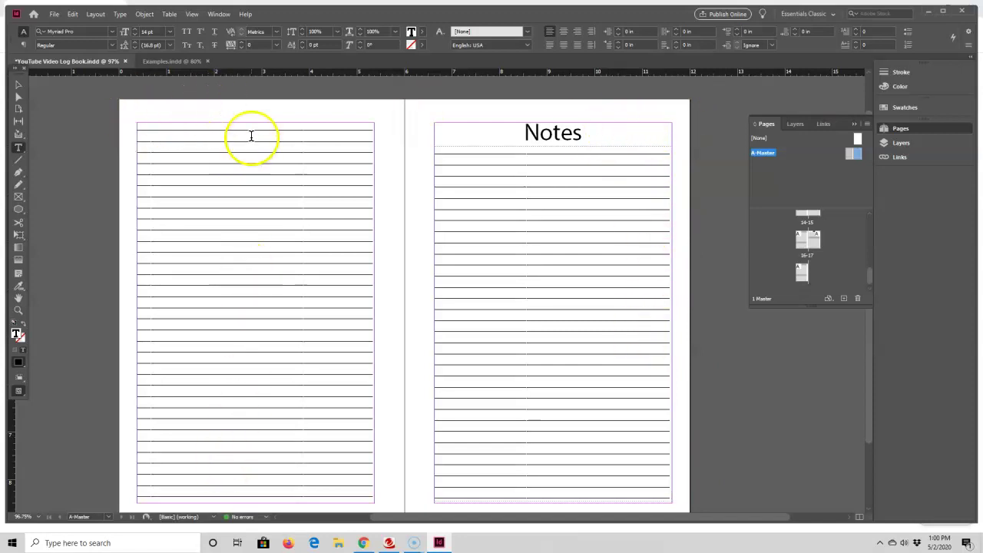
Delete the old ruled lines from the master's left page.
{"action": "left_click", "coordinate": [17, 85]}
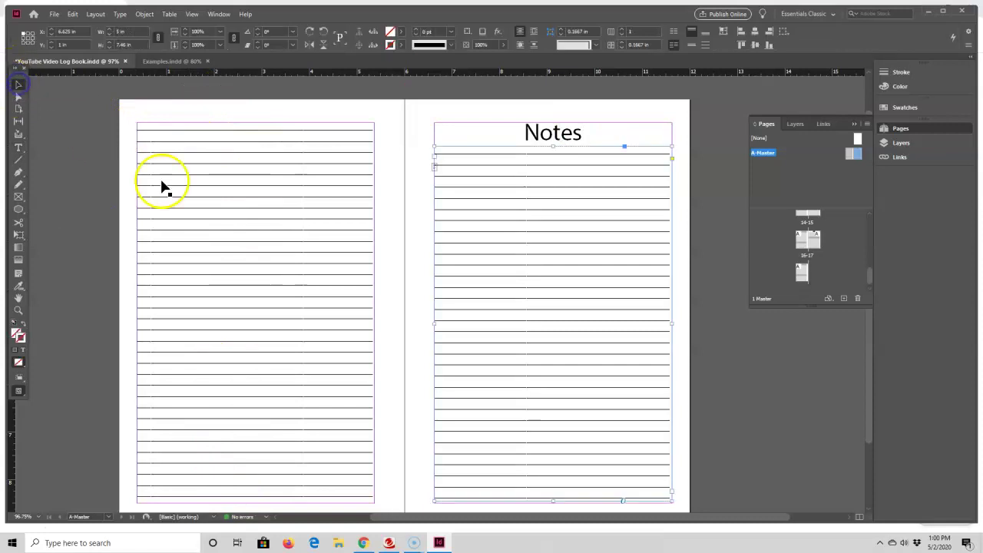
{"action": "left_click", "coordinate": [144, 173]}
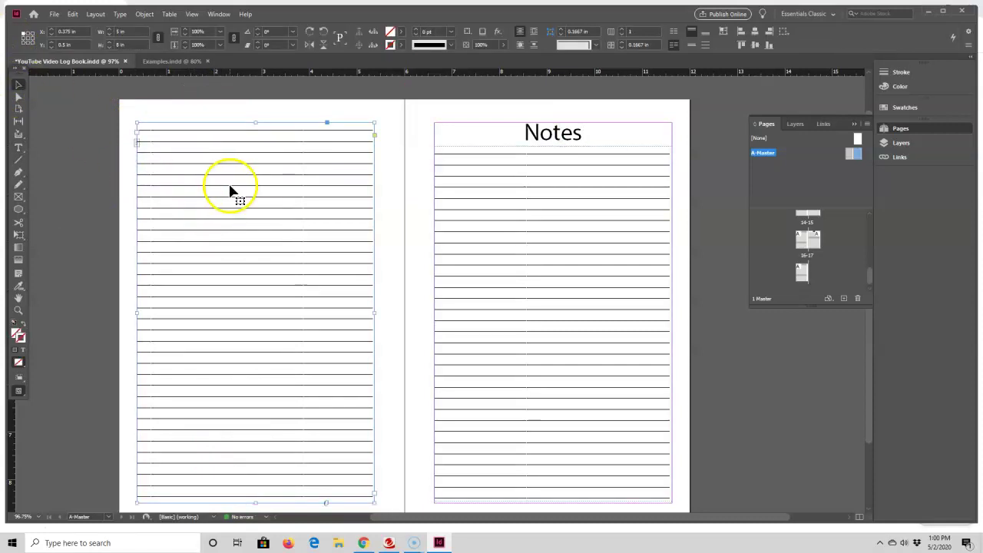
{"action": "key", "text": "Delete"}
Copy the Notes heading and ruled lines onto the left page, then view spread 16-17.
{"action": "left_click", "coordinate": [495, 141]}
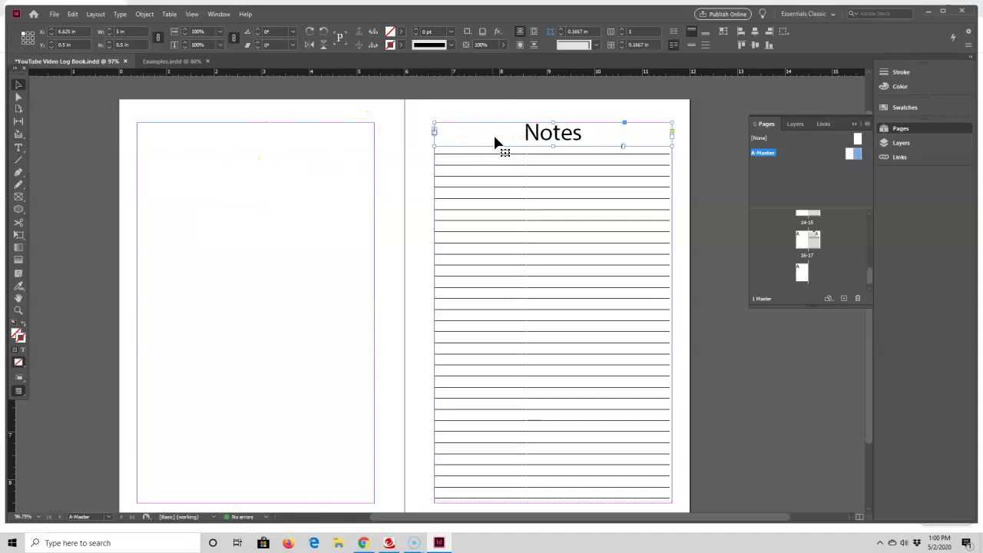
{"action": "left_click", "coordinate": [596, 184]}
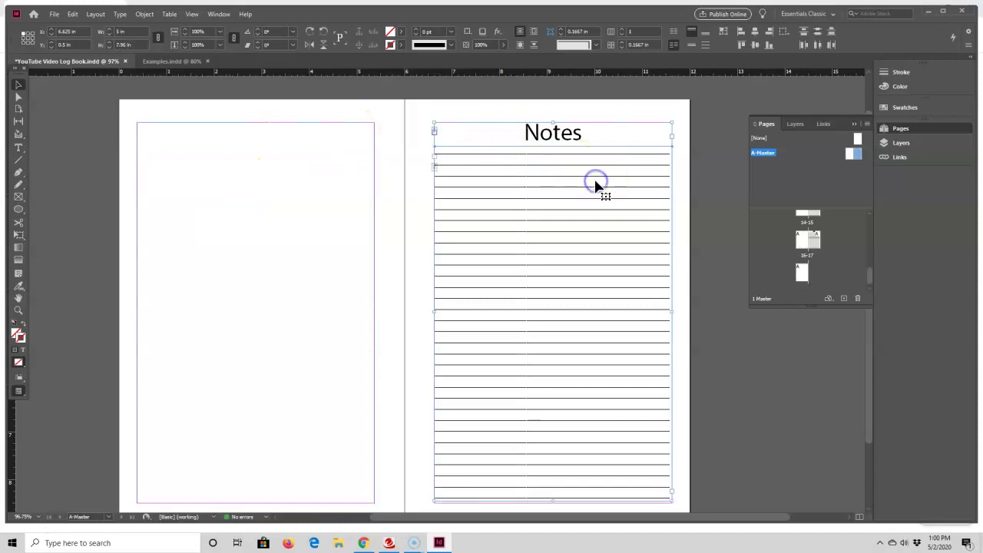
{"action": "right_click", "coordinate": [596, 186]}
{"action": "left_click", "coordinate": [611, 202]}
{"action": "right_click", "coordinate": [299, 147]}
{"action": "left_click", "coordinate": [320, 175]}
{"action": "left_click_drag", "start_coordinate": [320, 175], "coordinate": [145, 175]}
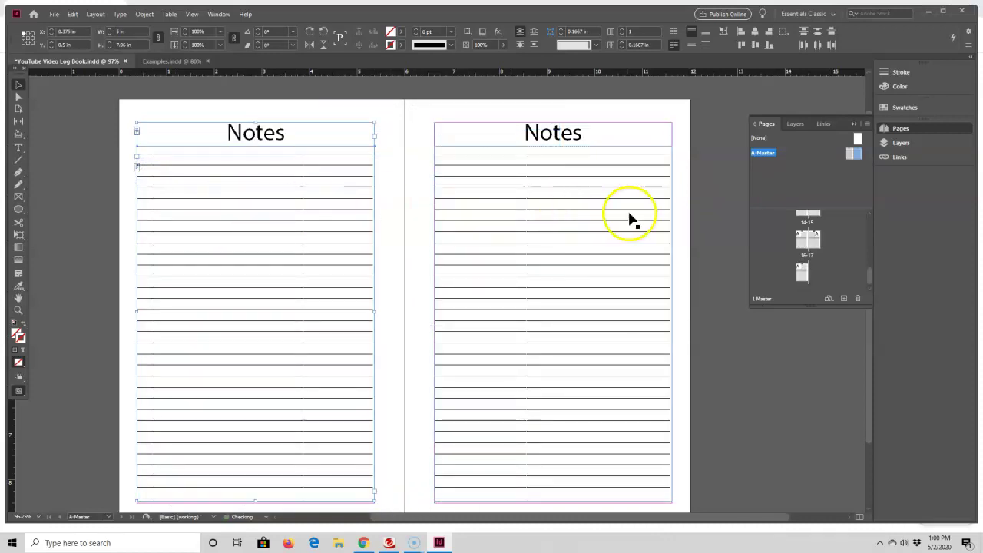
{"action": "left_click", "coordinate": [707, 215]}
{"action": "double_click", "coordinate": [808, 237]}
Assign A-Master to pages 4-5 so they gain the Notes heading and ruled lines.
{"action": "scroll", "coordinate": [807, 254], "scroll_direction": "up", "scroll_amount": 2}
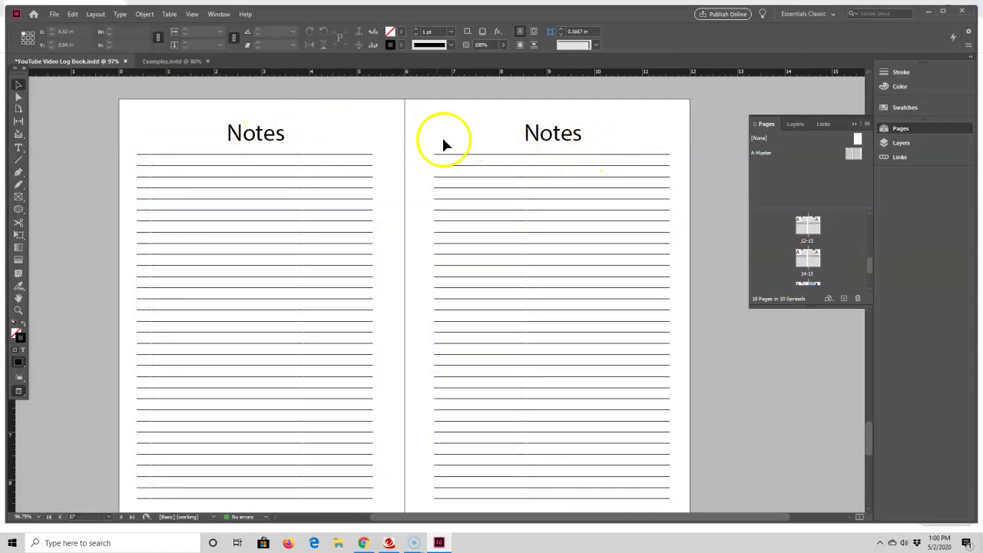
{"action": "left_click_drag", "start_coordinate": [872, 265], "coordinate": [876, 229]}
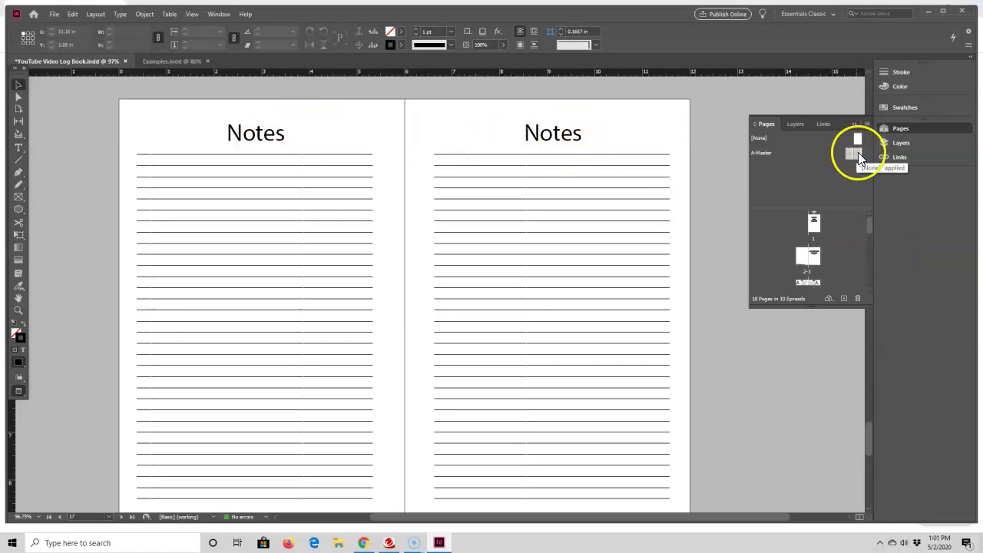
{"action": "left_click_drag", "start_coordinate": [859, 156], "coordinate": [816, 286]}
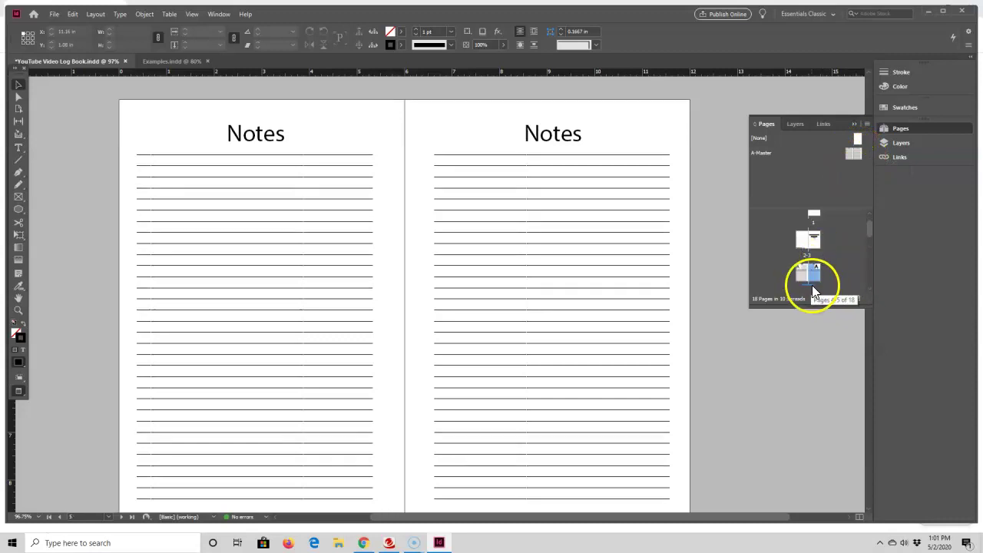